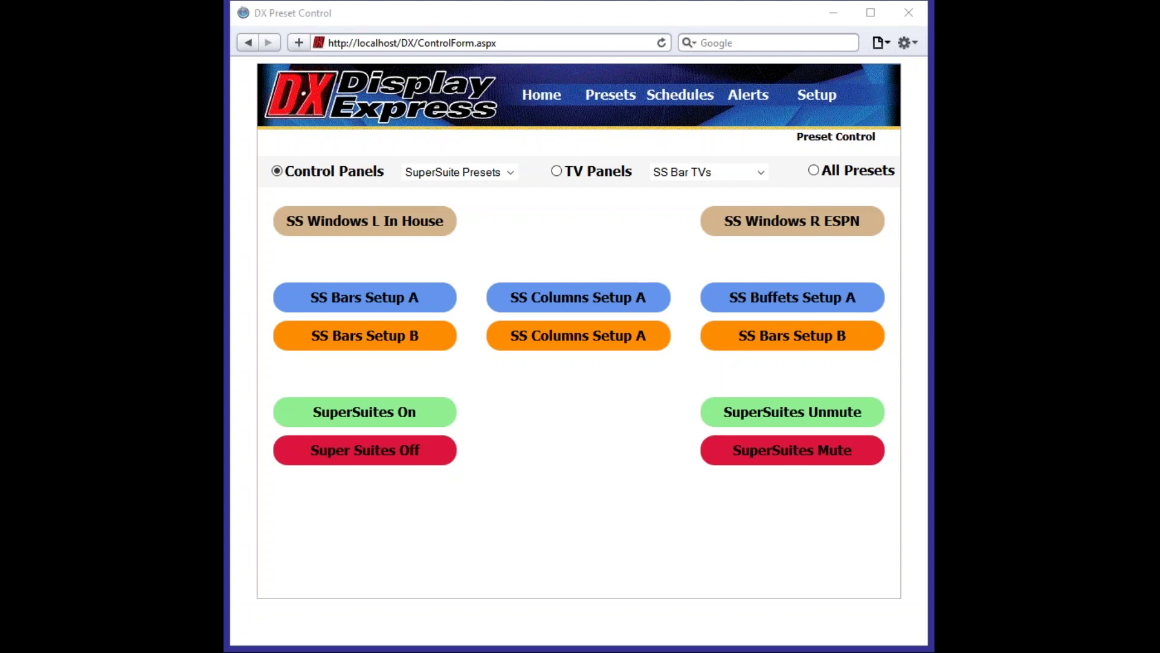
Run the SS Windows L In House, both SS Columns Setup A, SS Bars Setup A and SS Windows R ESPN presets.
left_click(400, 230)
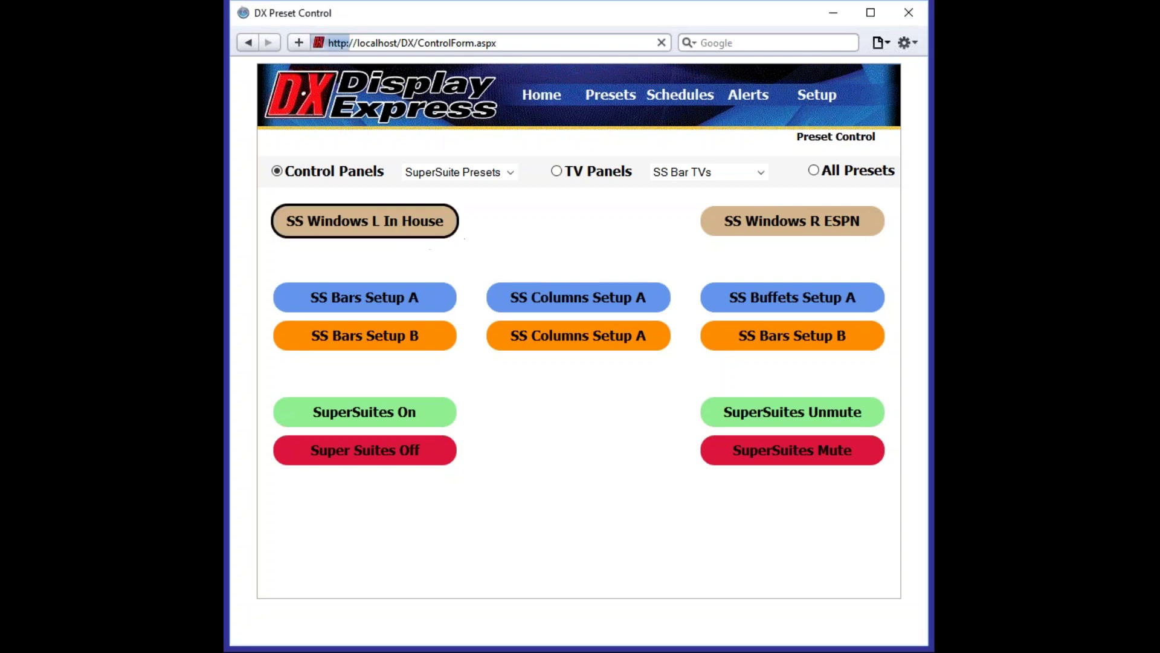
left_click(425, 229)
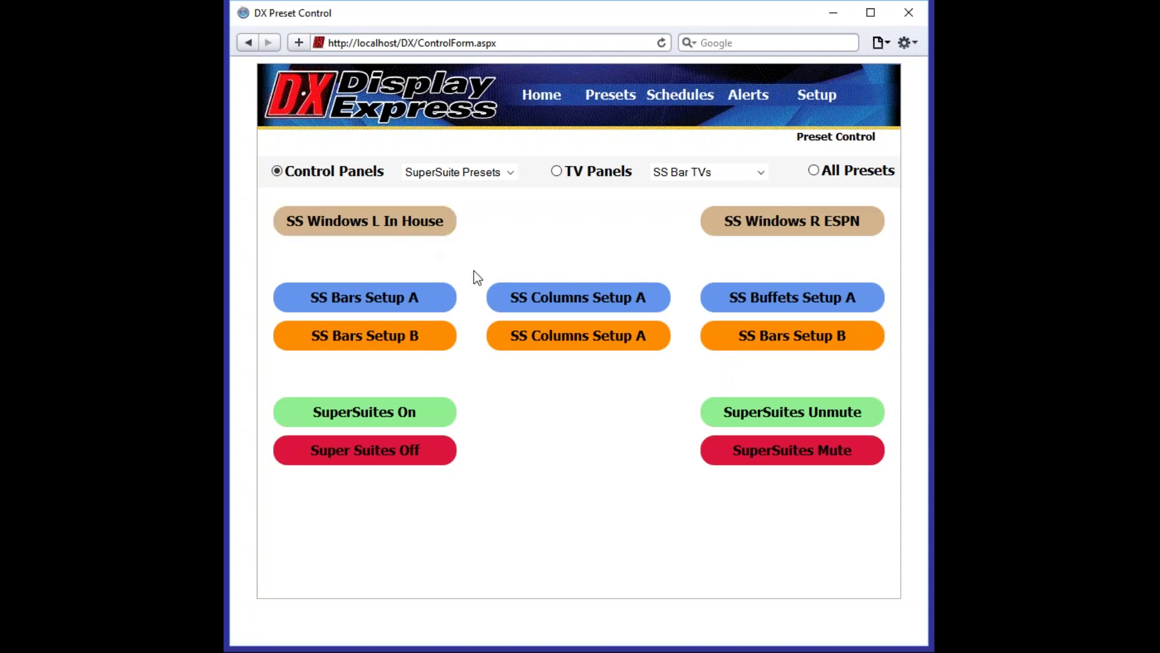
left_click(579, 307)
left_click(570, 341)
left_click(383, 295)
left_click(788, 222)
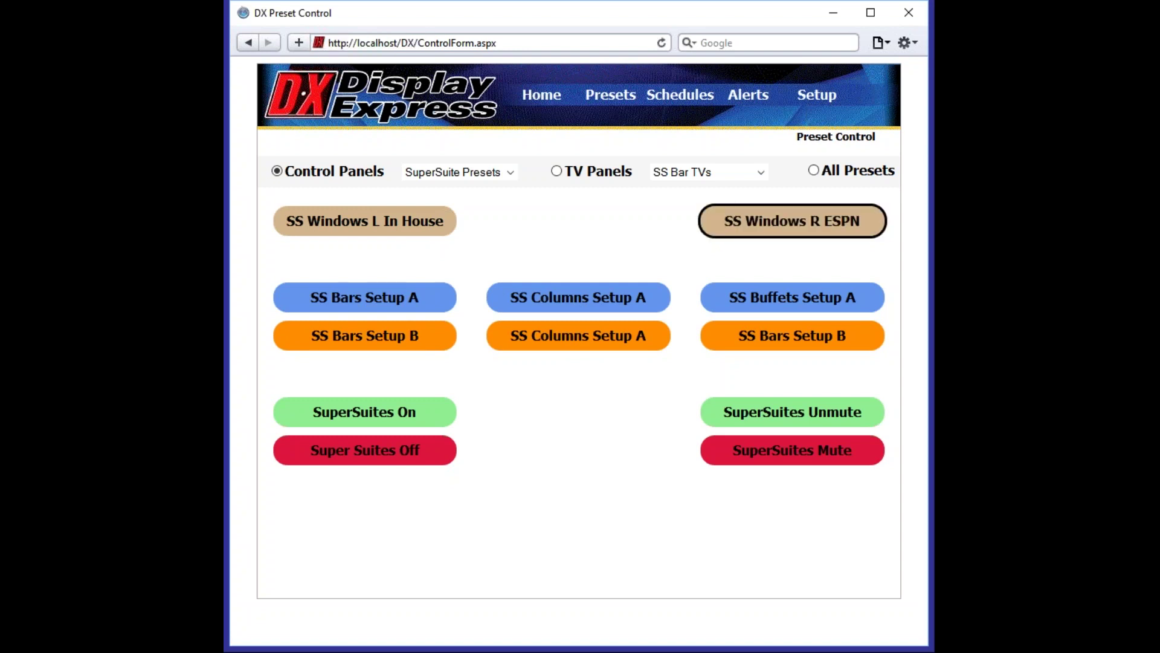
left_click(566, 217)
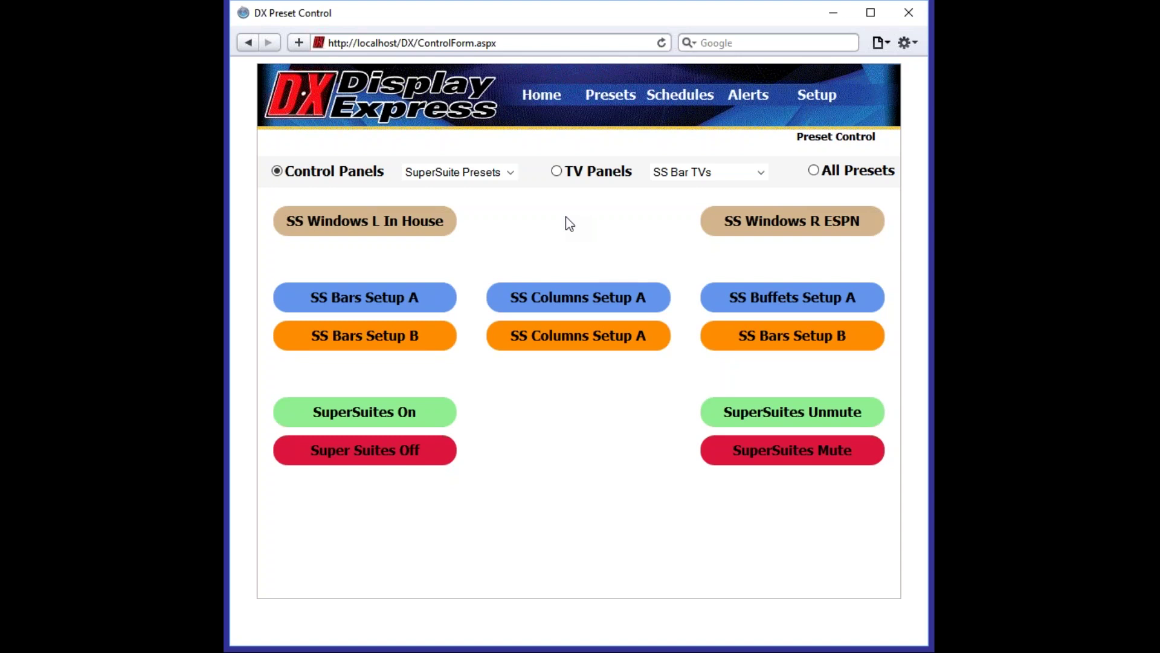
Run the window presets for In House and ESPN again, plus the orange SS Columns Setup A and third-column SS Bars Setup B presets.
left_click(383, 226)
left_click(391, 222)
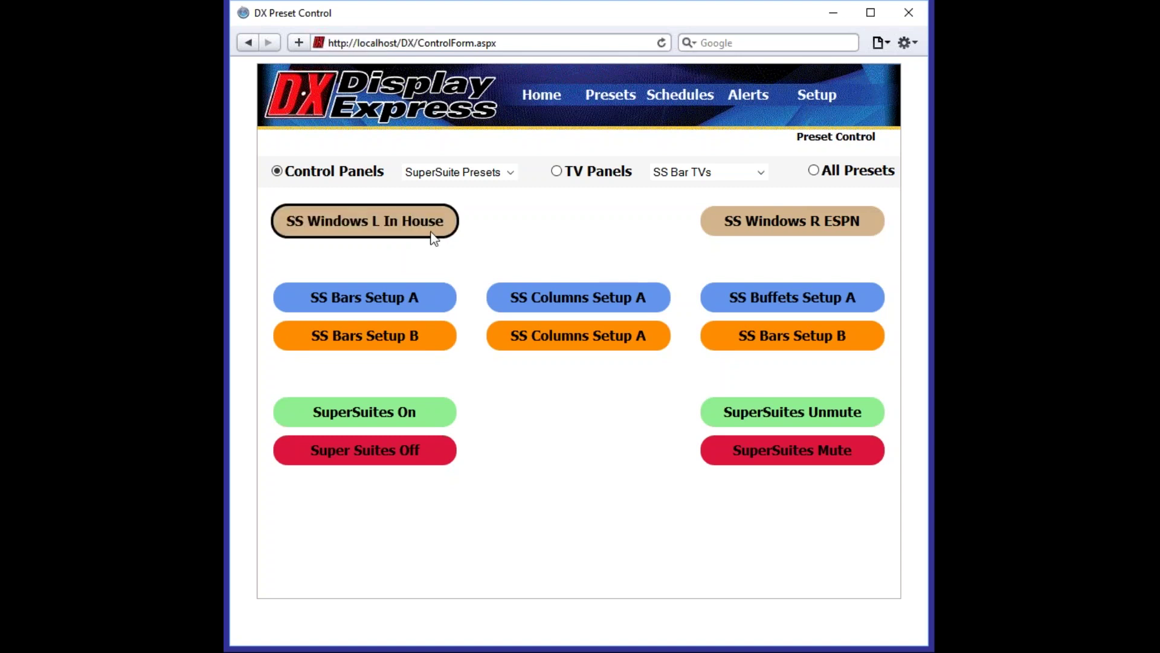
left_click(828, 220)
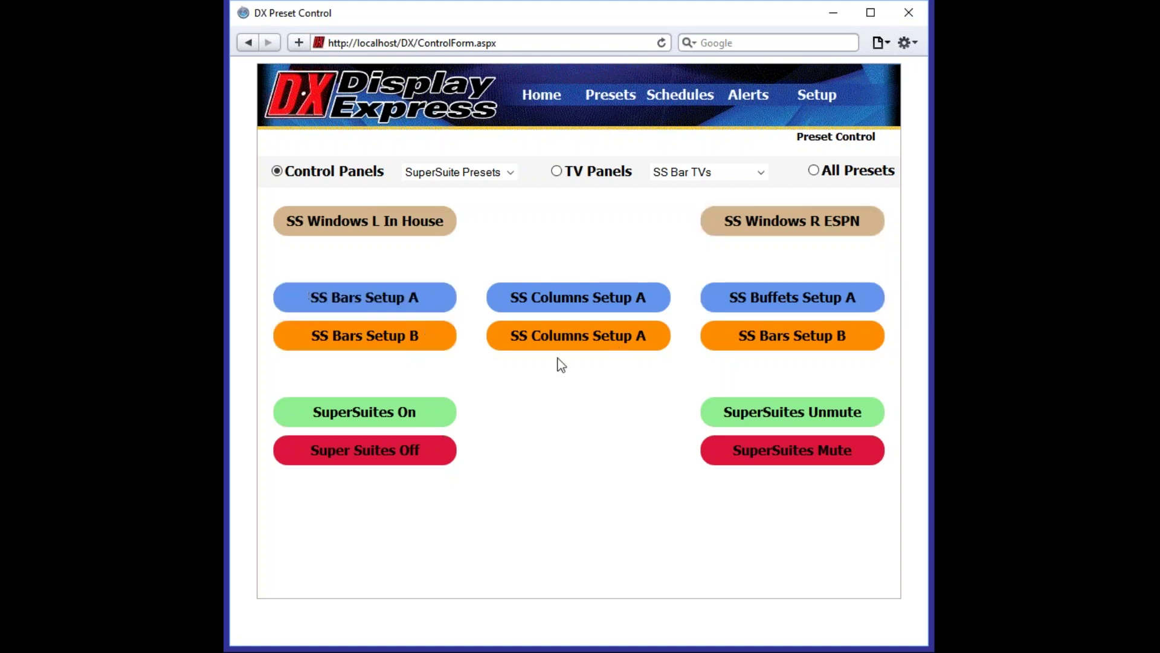
left_click(582, 334)
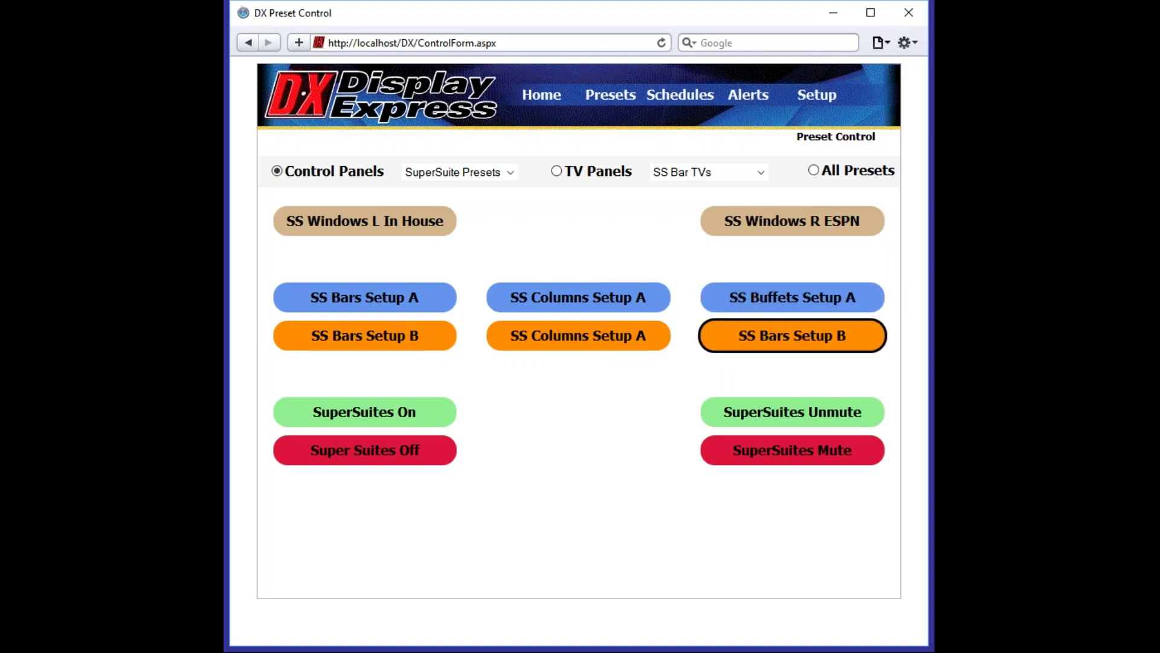
Run the SuperSuites On, Super Suites Off and SuperSuites Unmute presets.
left_click(365, 409)
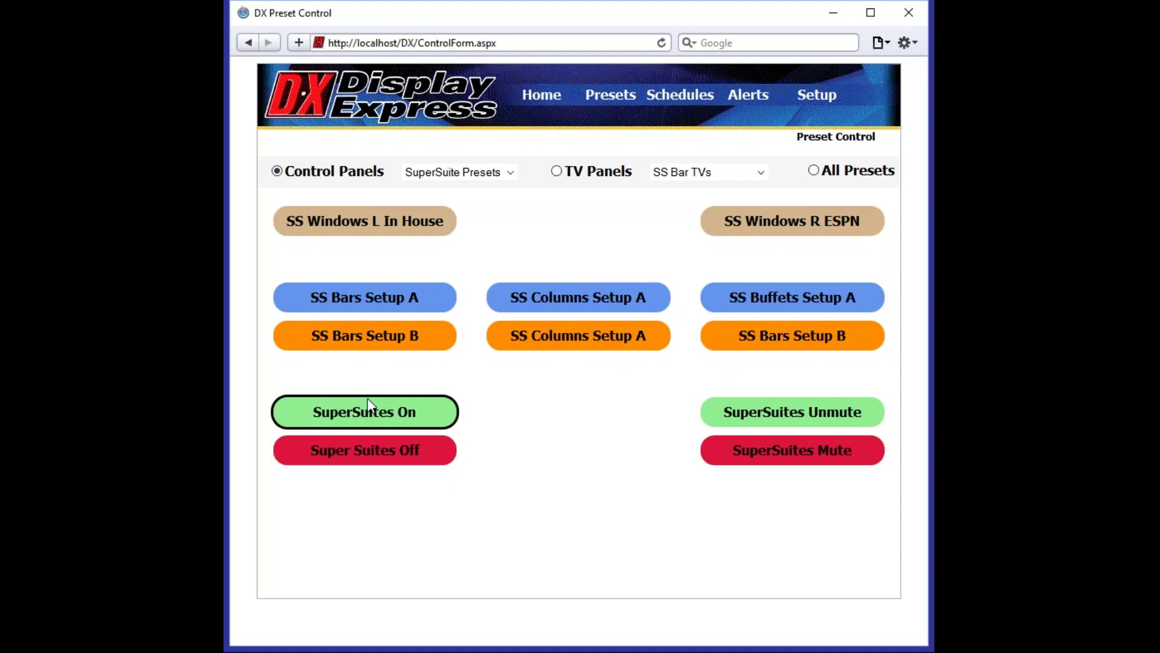
left_click(381, 450)
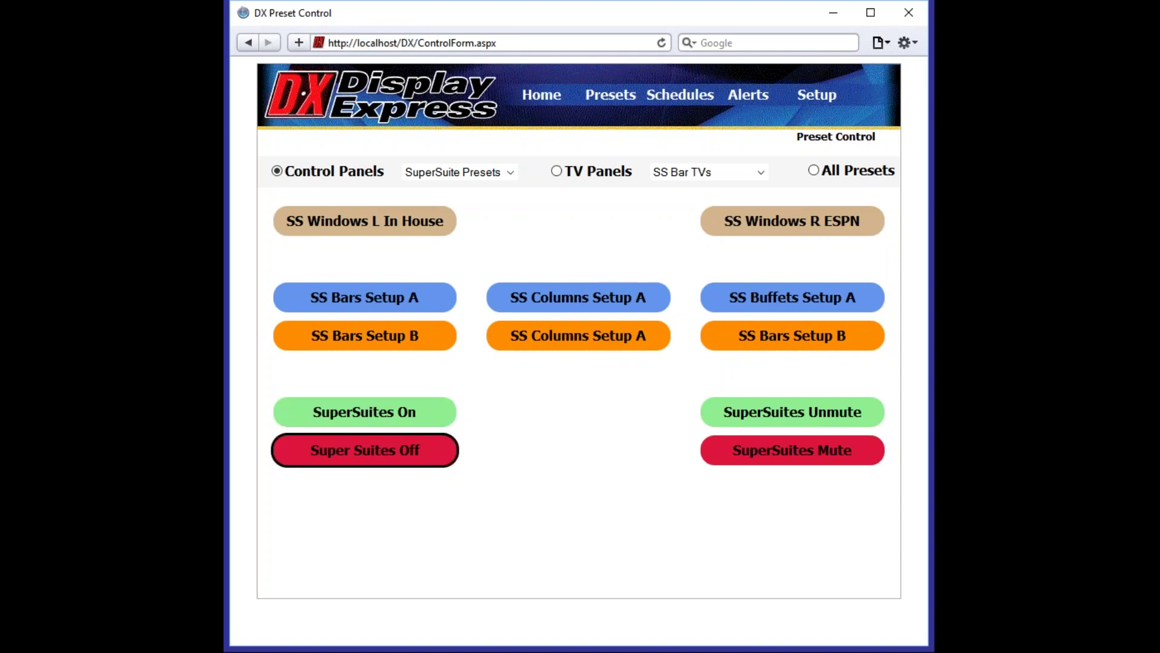
left_click(837, 421)
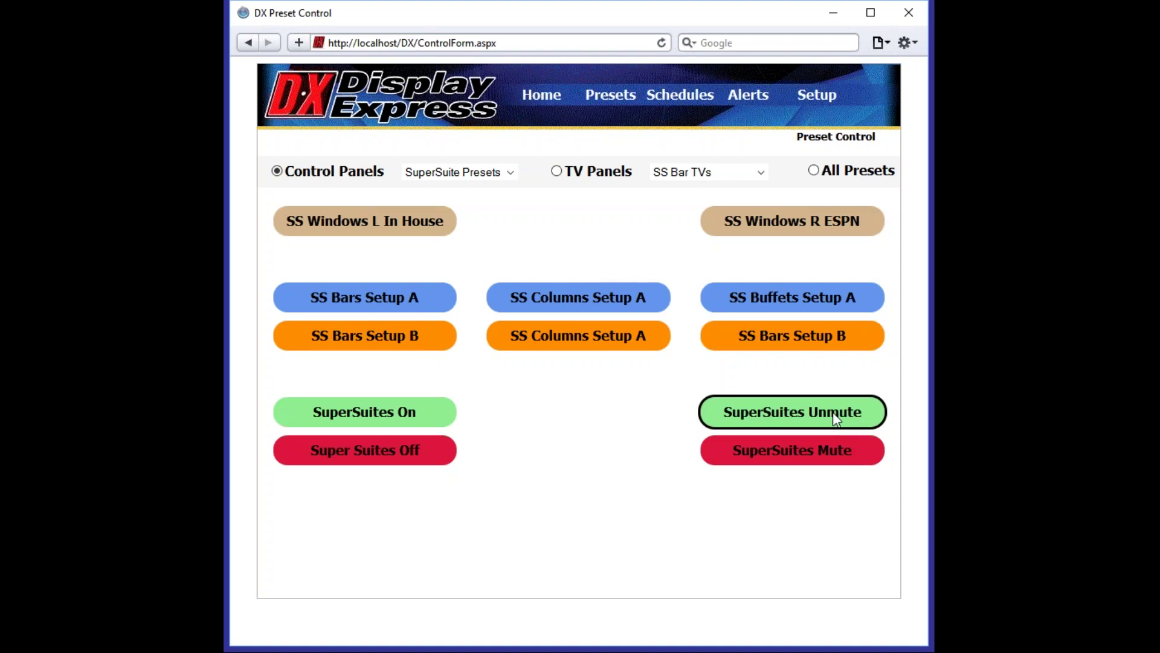
Open the control panel setup page and load the existing SuperSuite Presets panel for editing.
mouse_move(823, 102)
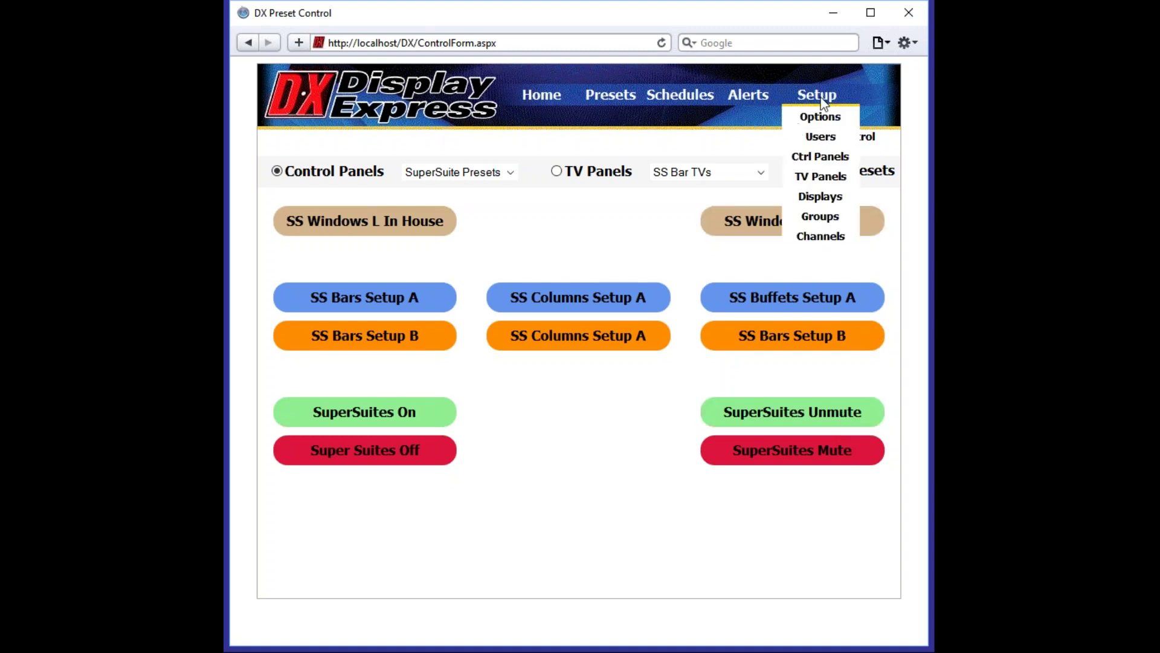
left_click(832, 162)
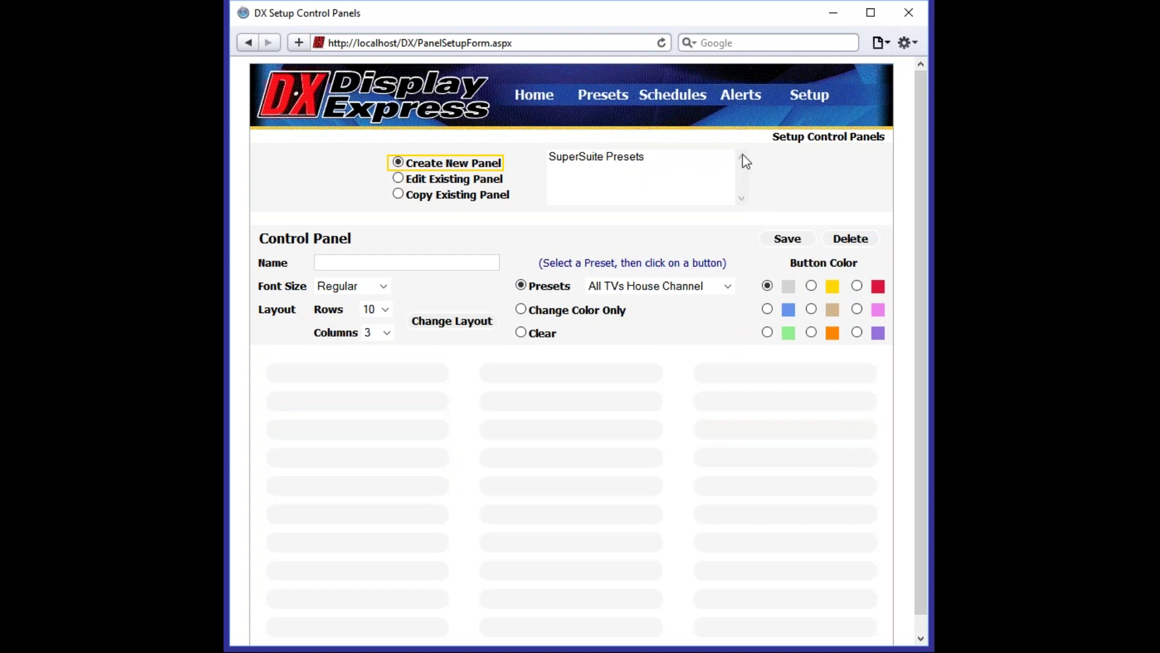
left_click(615, 160)
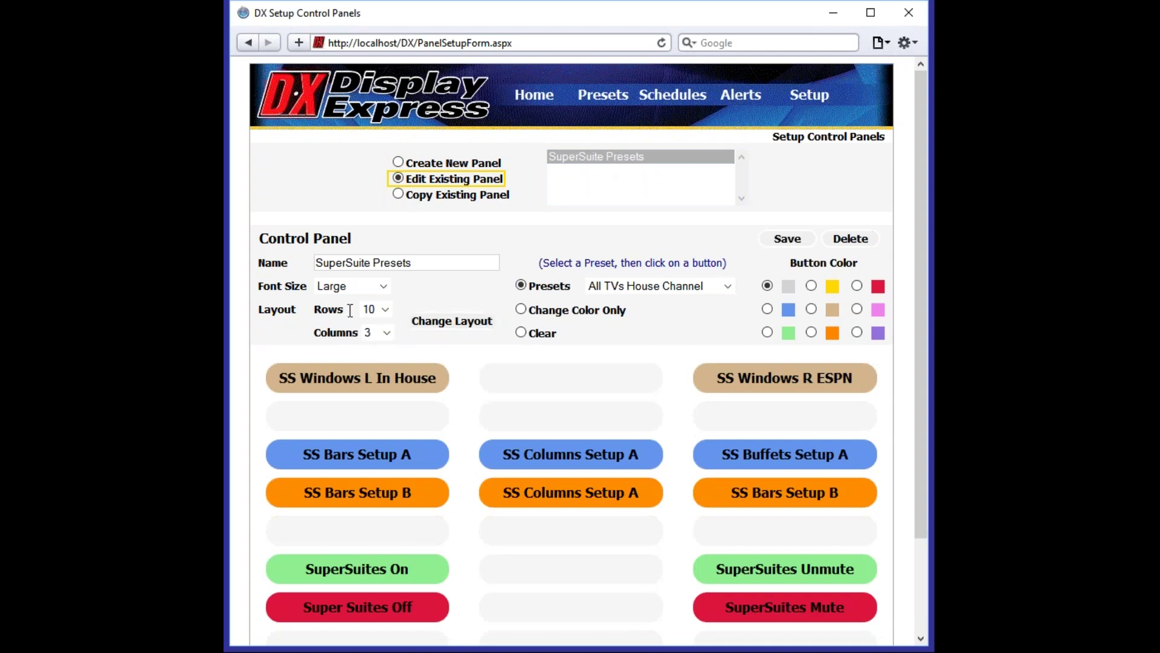
Examine the available row and column counts for the SuperSuite Presets panel layout.
left_click(385, 310)
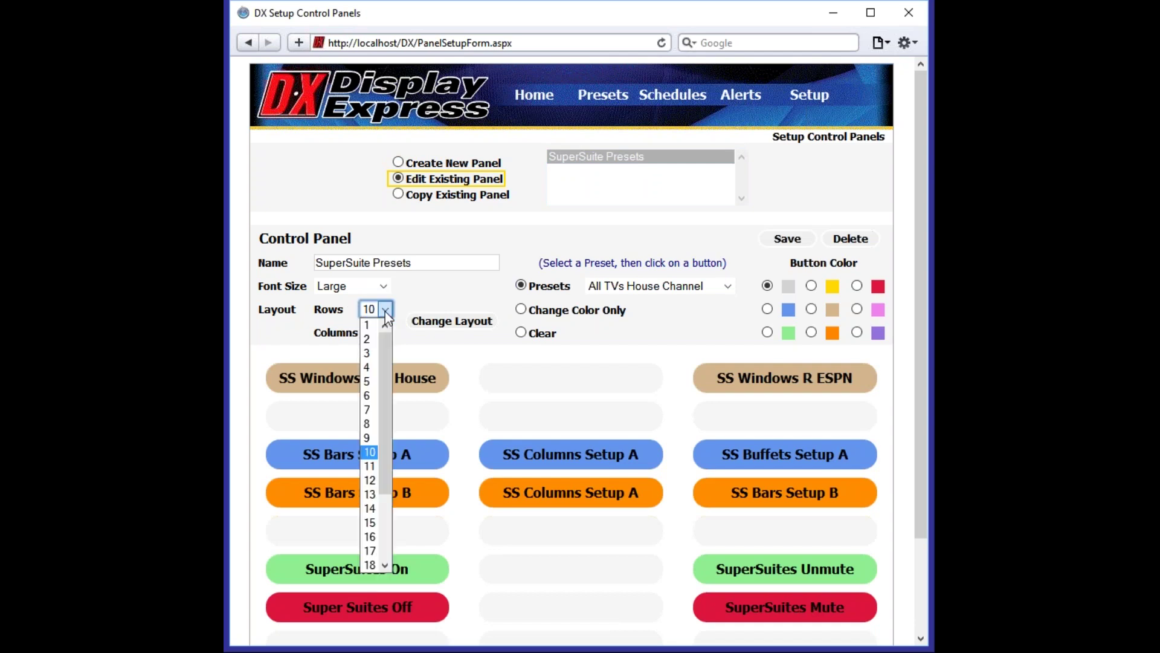
left_click_drag(384, 409, 404, 384)
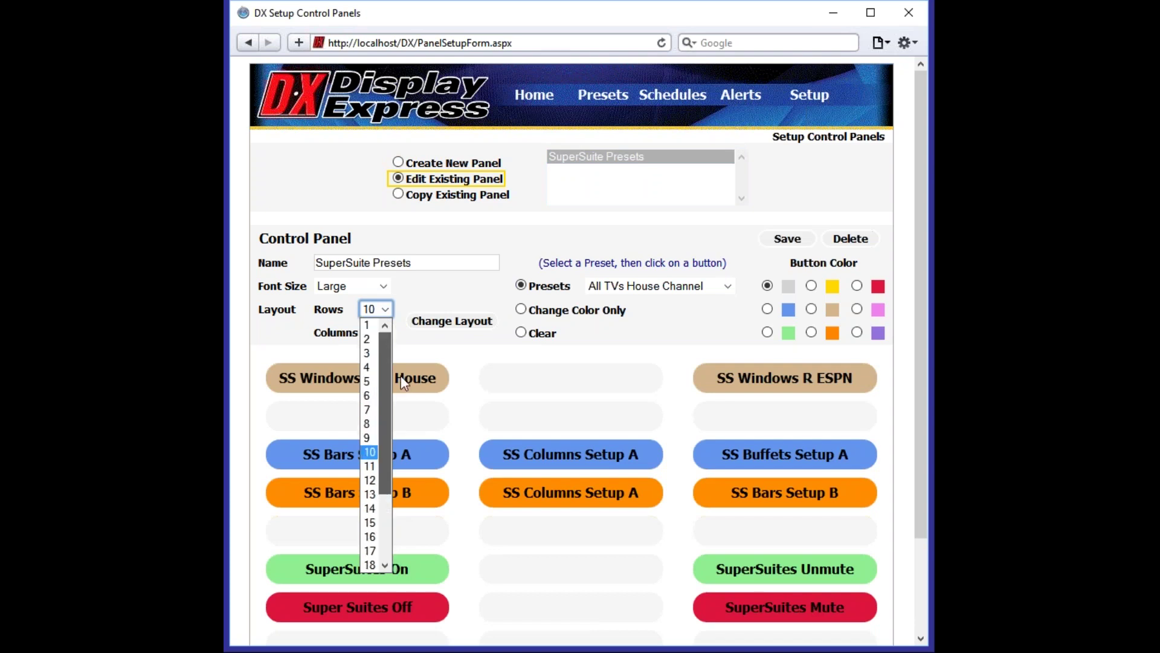
left_click(334, 337)
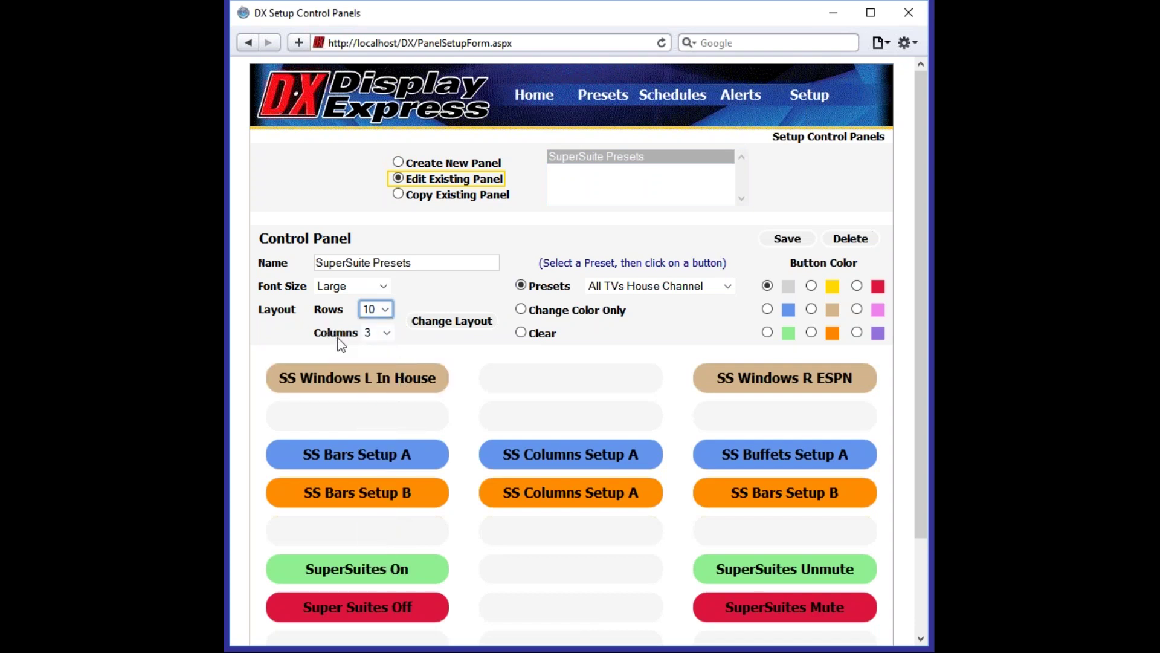
left_click(386, 333)
left_click(298, 335)
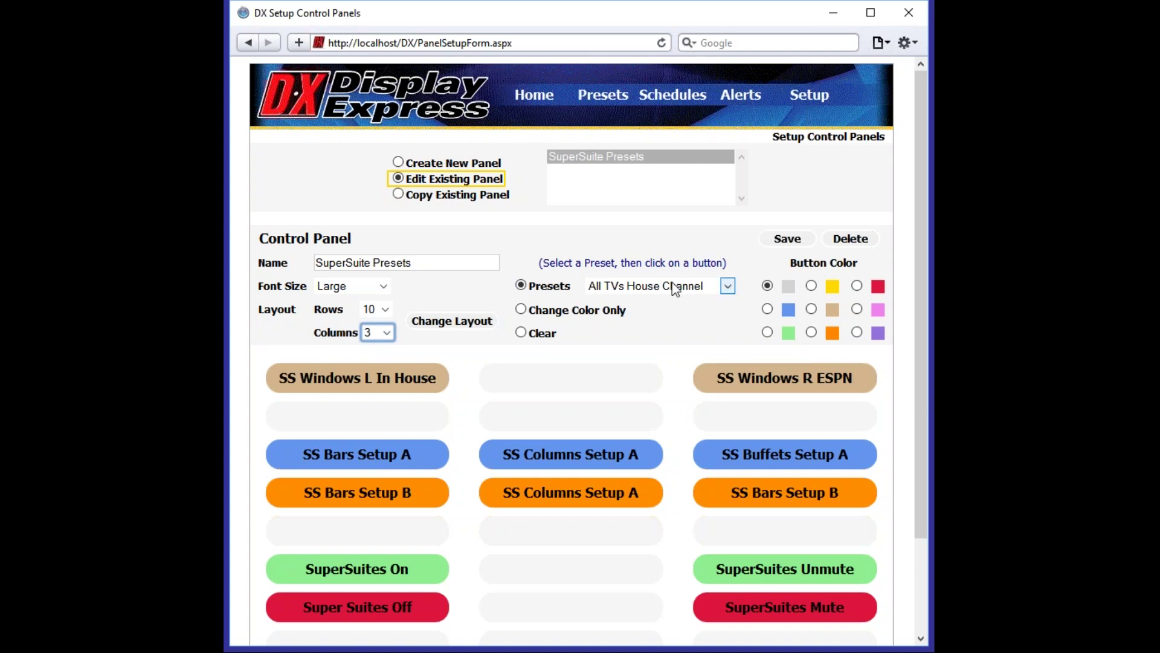
Assign the All TVs Off preset to the empty middle button in the first row of the panel.
left_click(727, 286)
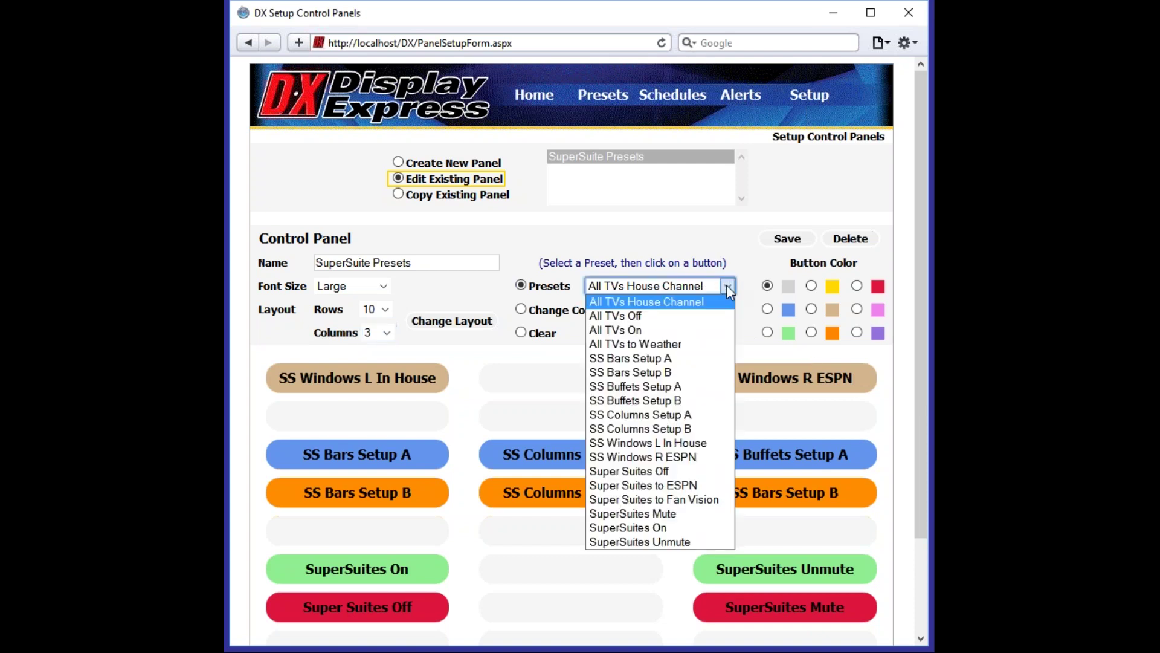
left_click(662, 324)
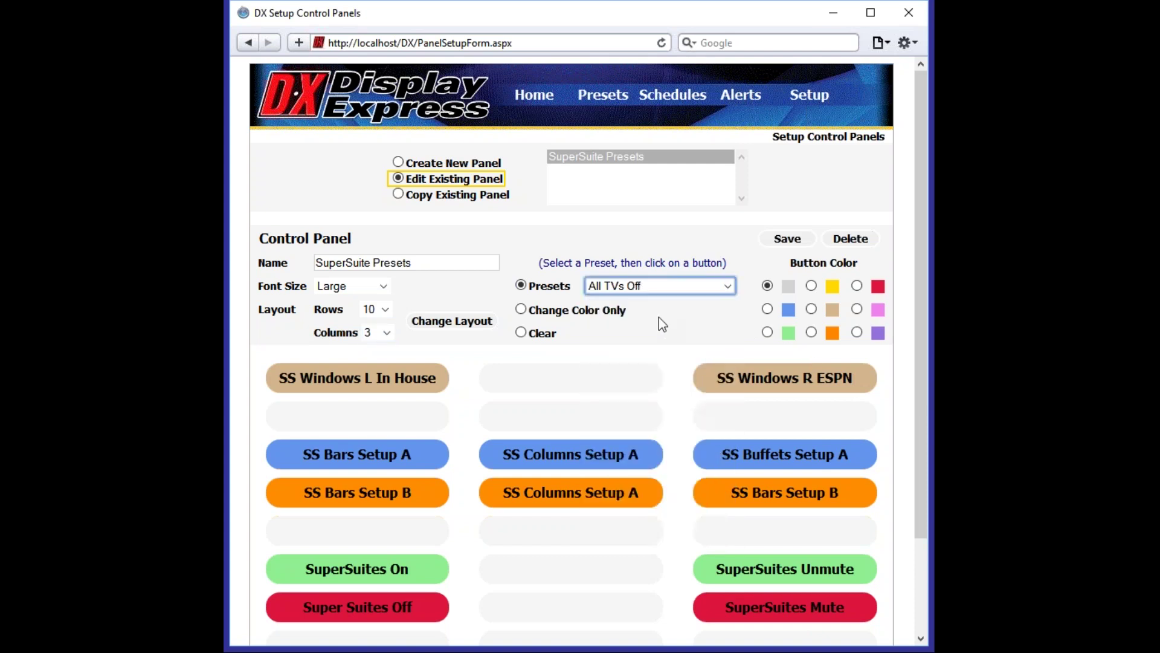
left_click(565, 373)
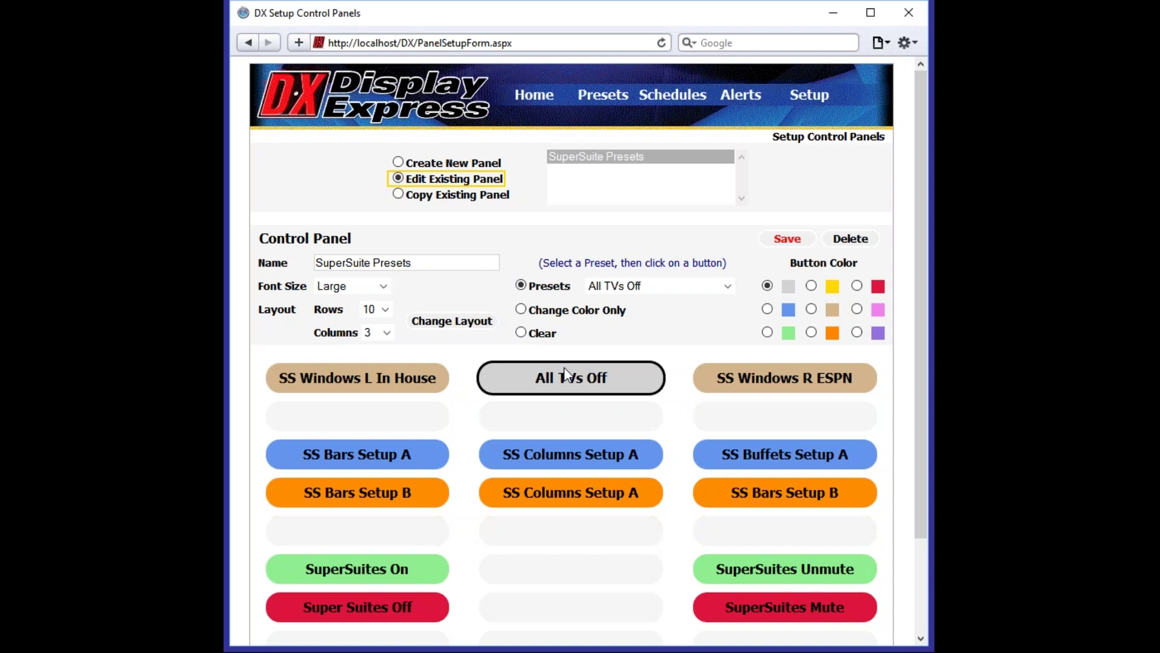
Change only the colour of the All TVs Off button, first to tan and finally to light green.
left_click(548, 334)
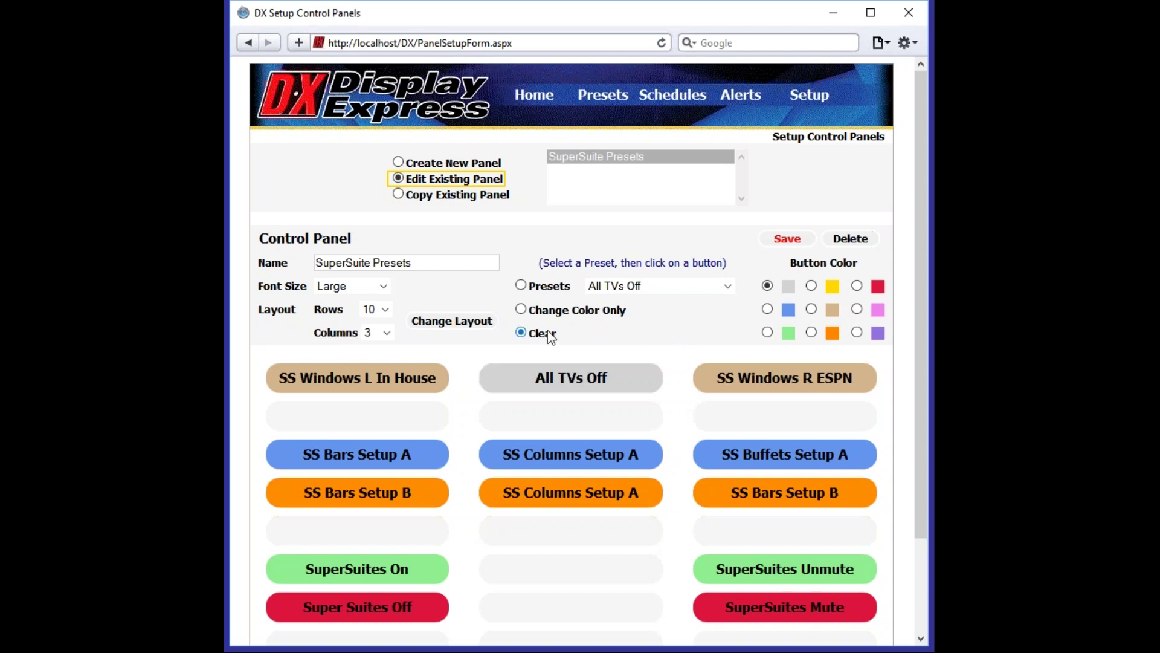
left_click(611, 314)
left_click(812, 309)
left_click(590, 375)
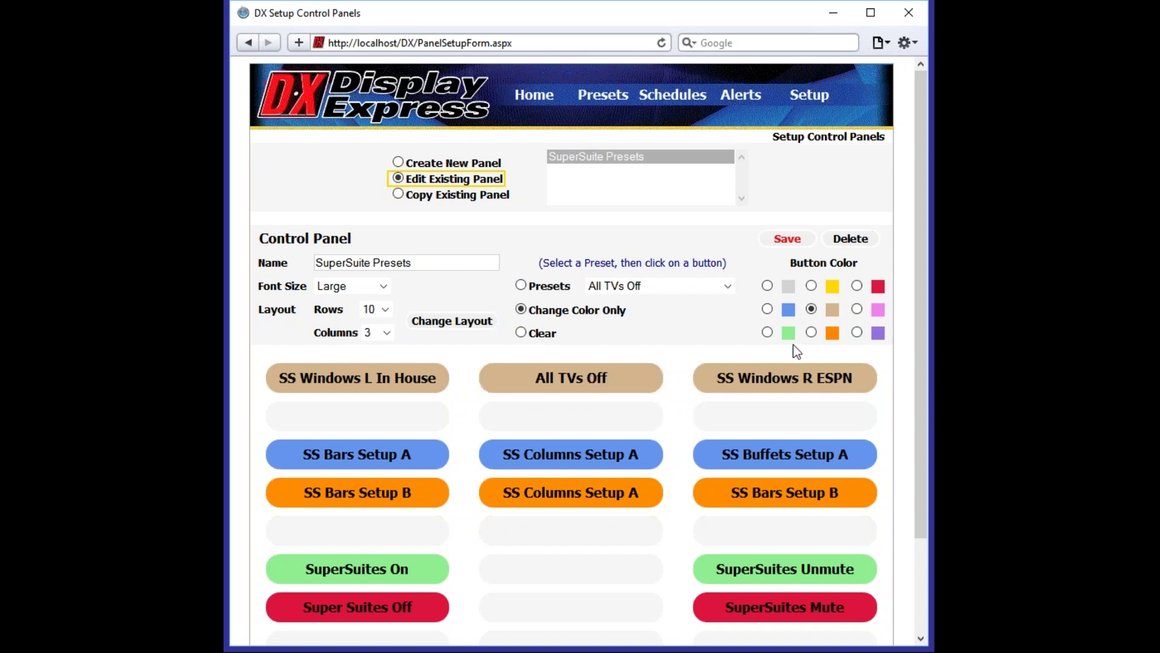
left_click(767, 332)
left_click(661, 382)
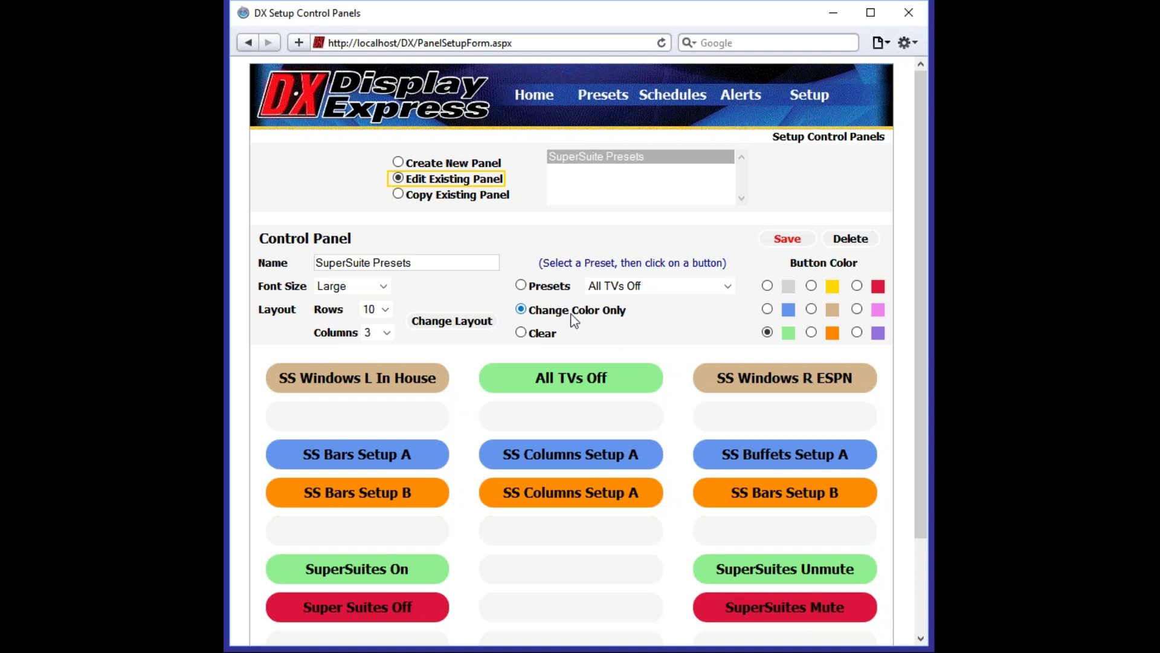
Clear the All TVs Off button from the first row and save the SuperSuite Presets panel.
left_click(521, 284)
left_click(564, 312)
left_click(555, 343)
left_click(610, 372)
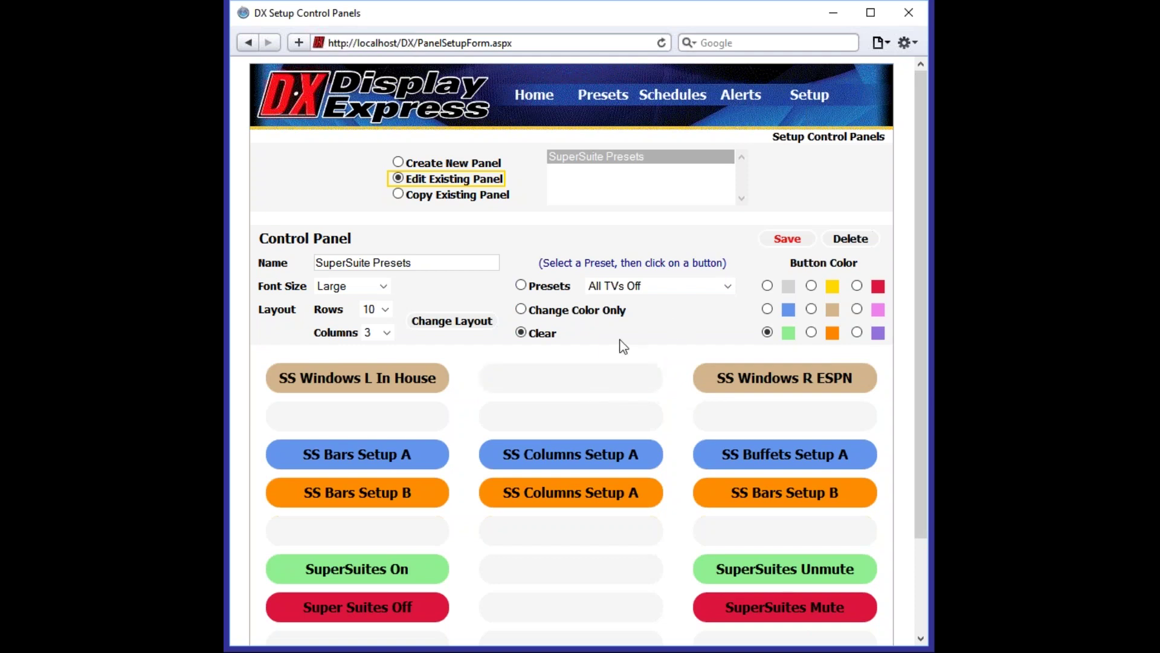
left_click(788, 244)
Return to the Preset Control page and display the SS Bar TVs panel.
mouse_move(603, 96)
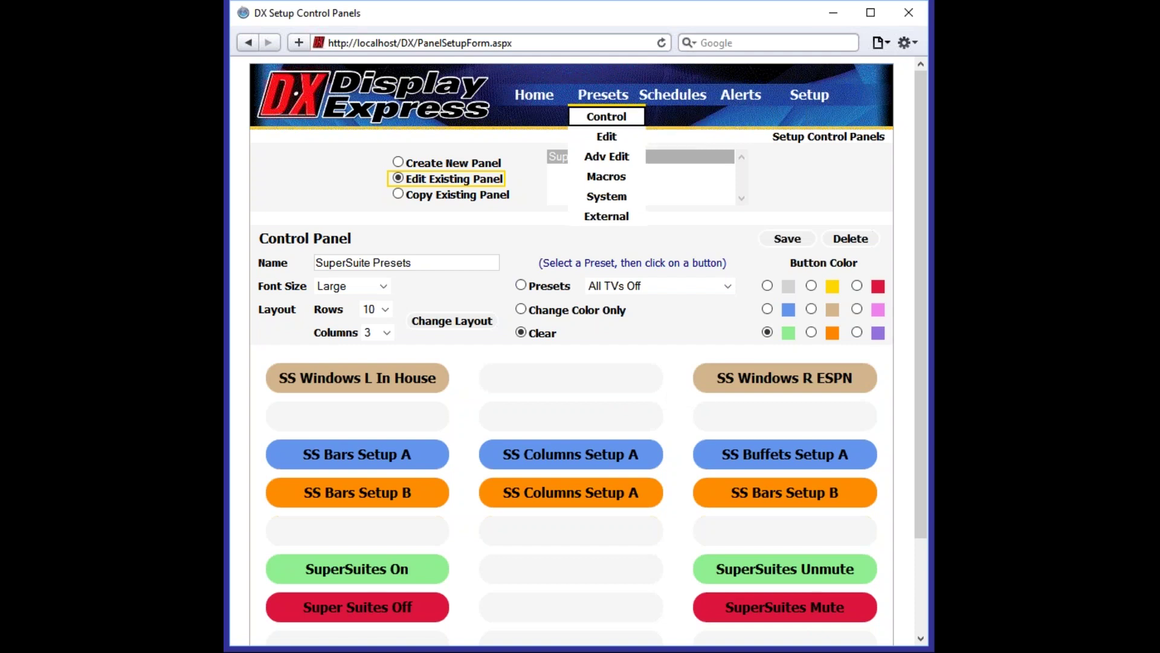
left_click(606, 117)
left_click(595, 174)
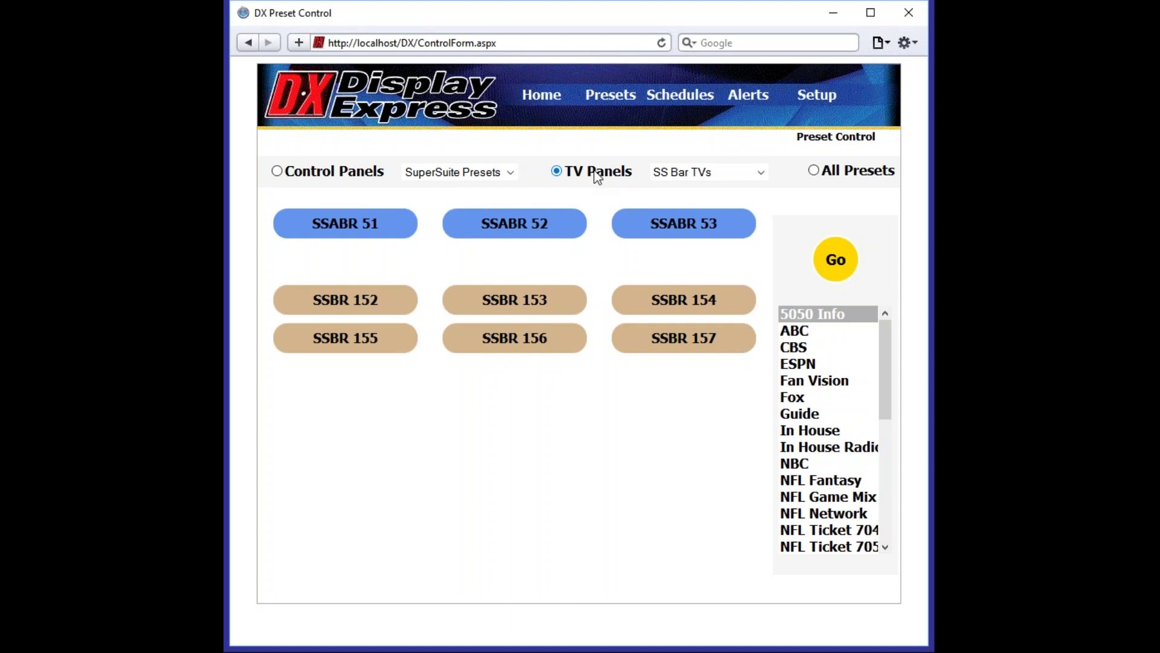
Send the In House channel to TVs SSABR 51, SSABR 53, SSBR 153 and SSBR 157.
left_click(377, 222)
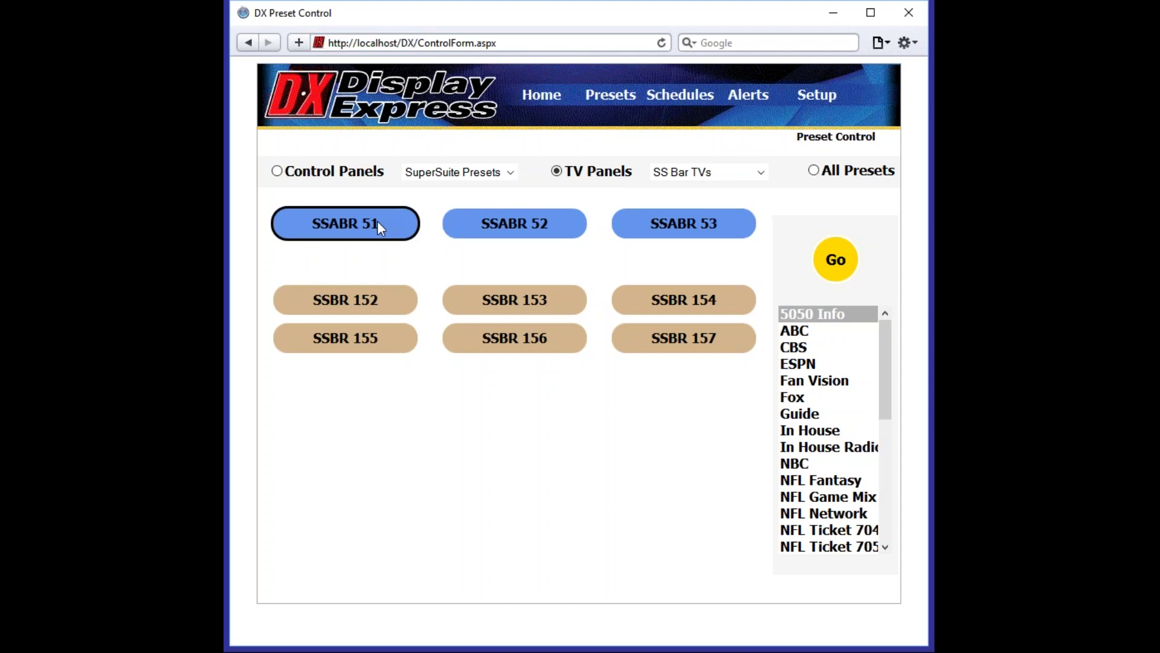
left_click(513, 300)
left_click(633, 337)
left_click(680, 232)
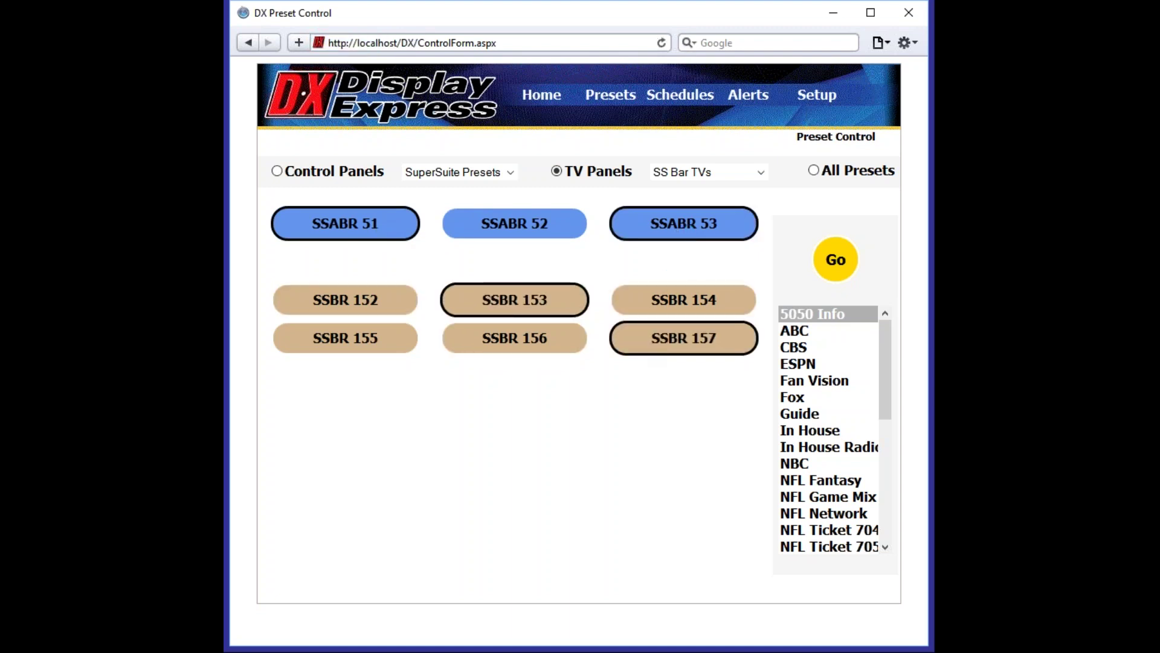
left_click(822, 430)
left_click(843, 277)
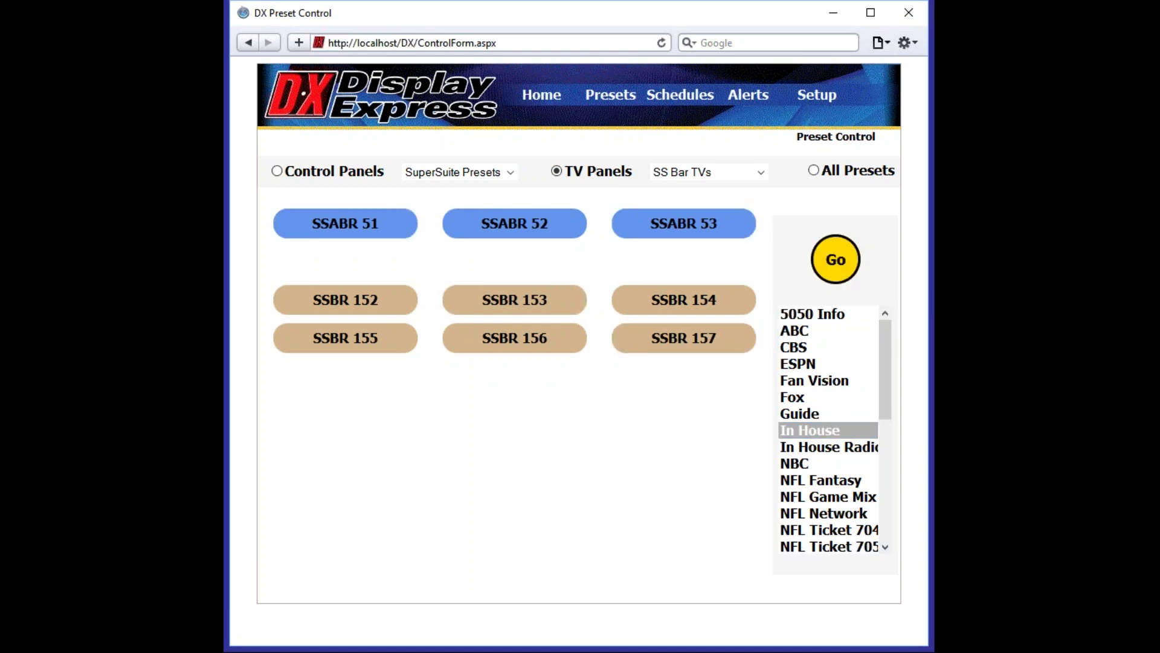
Send the Fan Vision channel to TVs SSBR 152, SSBR 153 and SSBR 155.
left_click(471, 299)
left_click(514, 339)
left_click(342, 338)
left_click(316, 302)
left_click(829, 381)
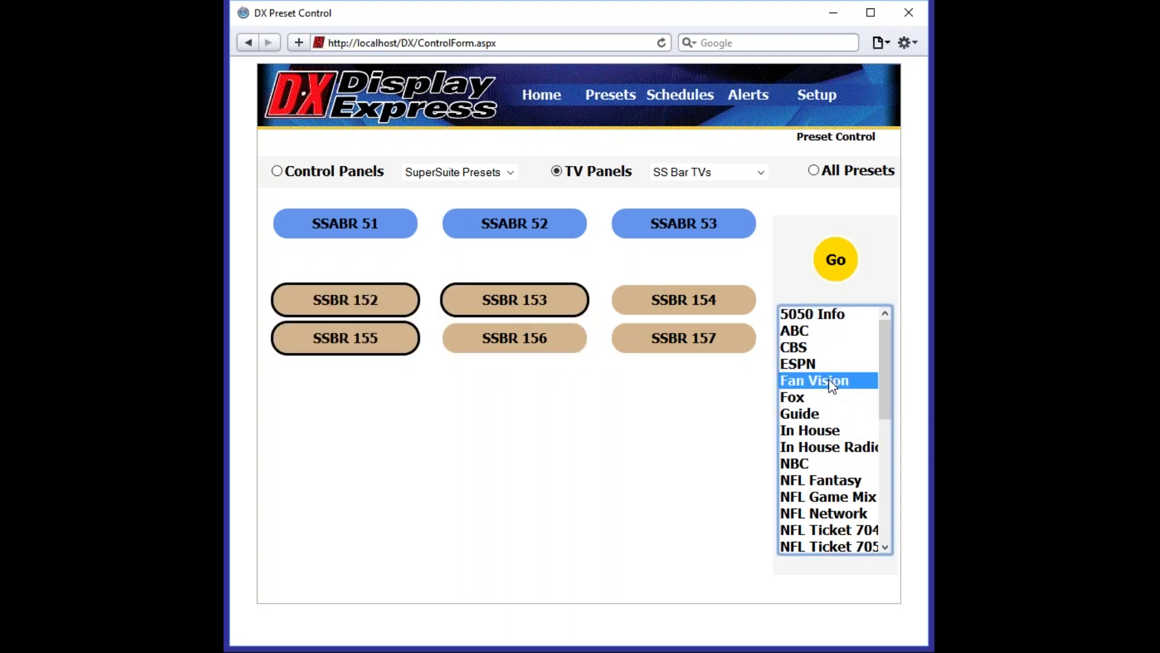
left_click(837, 268)
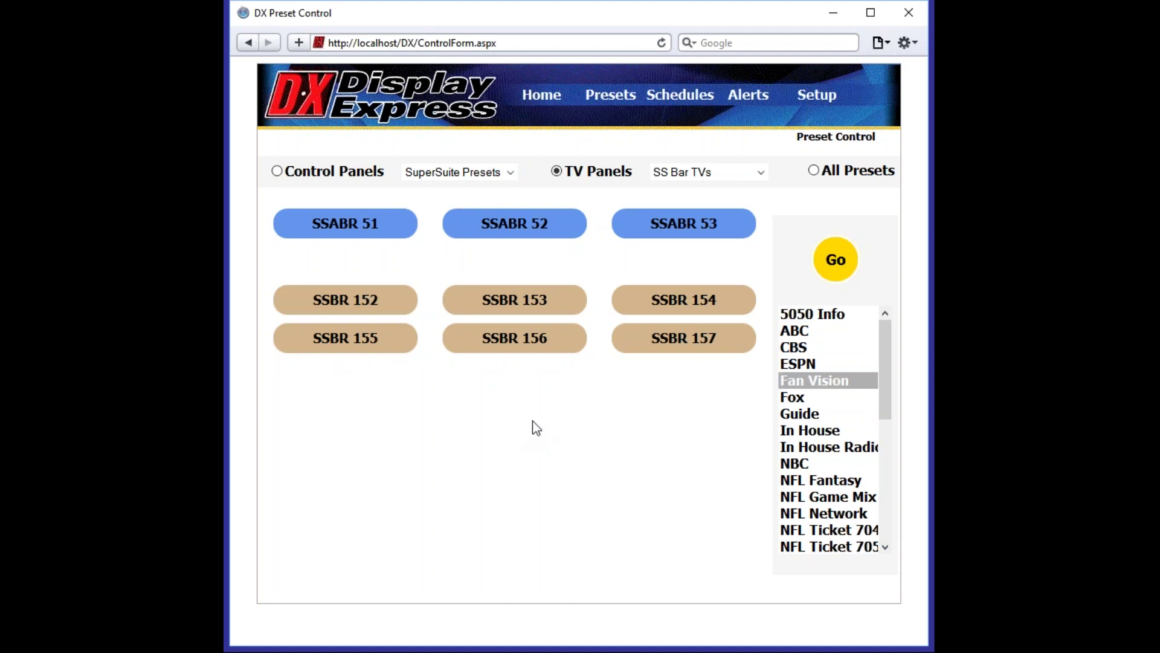
Switch to the SS Bar TVs Control panel and send the Fan Vision channel to SSABR 51, SSABR 52 and SSBR 152.
left_click(708, 174)
left_click(711, 203)
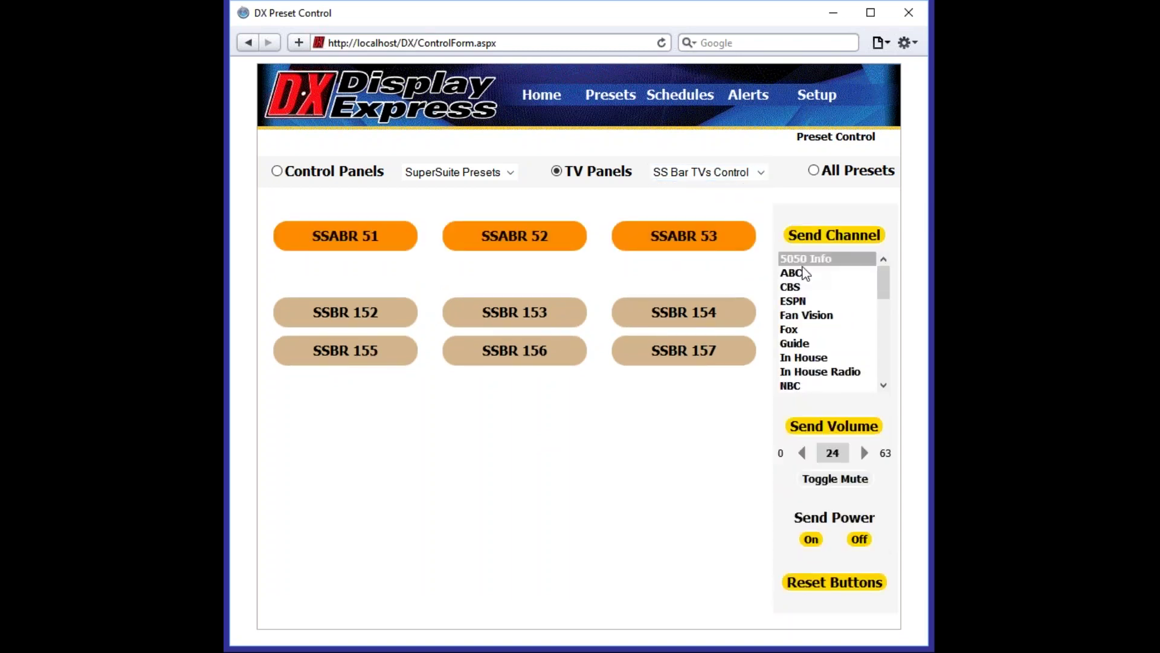
left_click(477, 239)
left_click(322, 236)
left_click(379, 320)
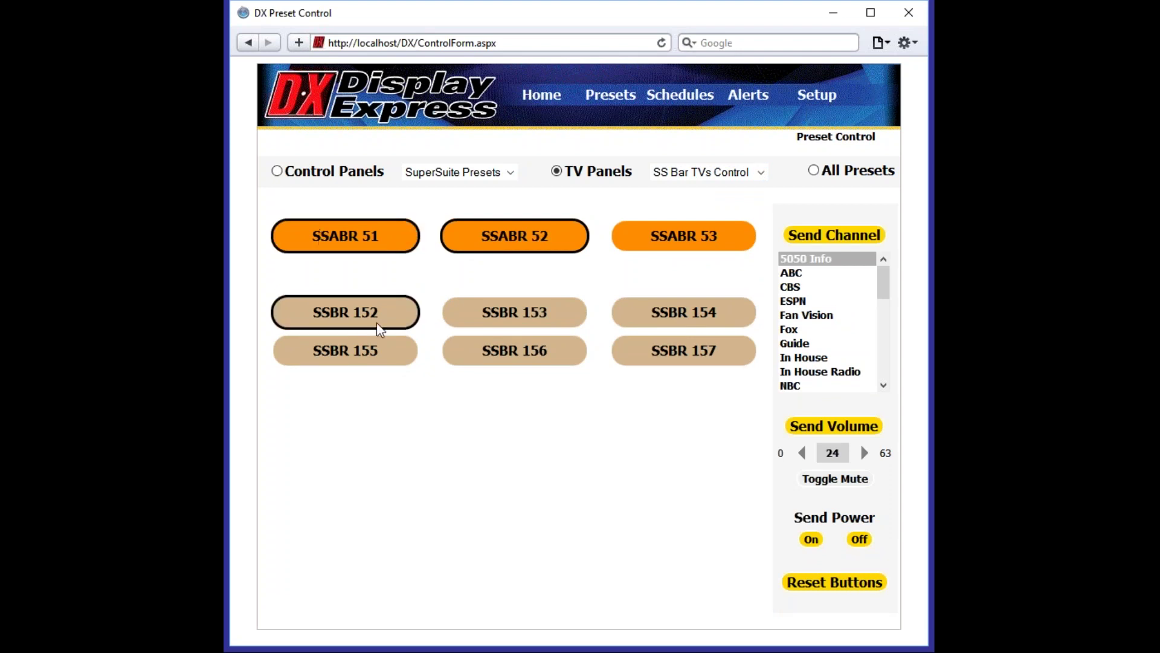
left_click(814, 317)
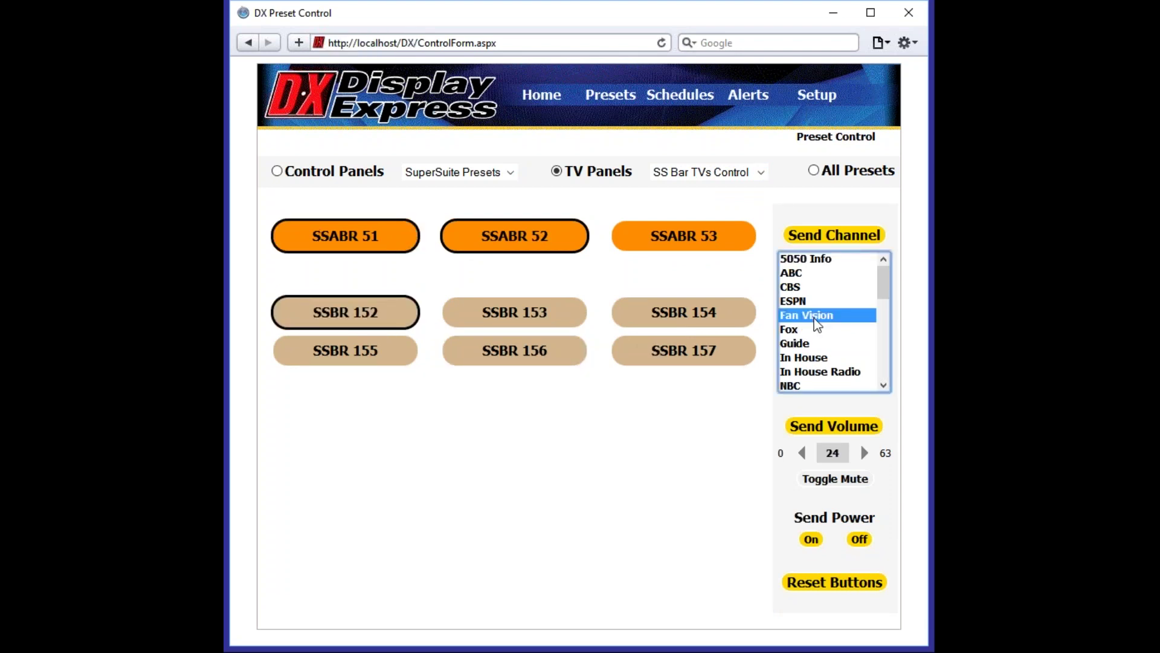
left_click(851, 236)
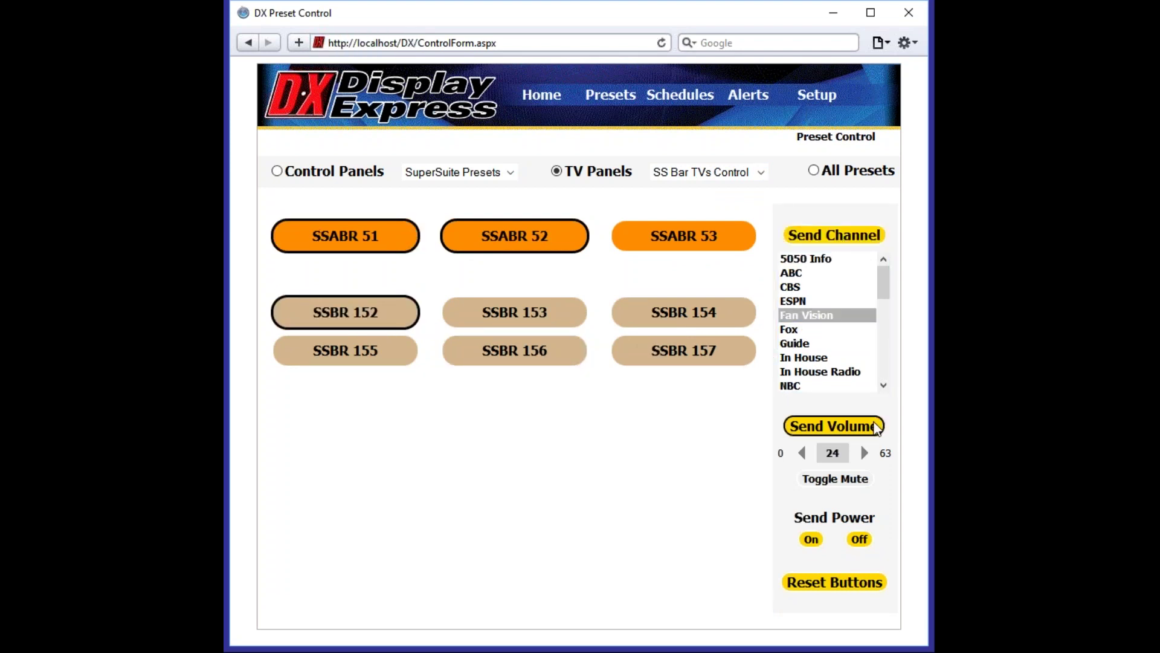
Send volume 24 and a mute toggle to the selected TVs SSABR 51, SSABR 52 and SSBR 152.
left_click(875, 427)
left_click(834, 480)
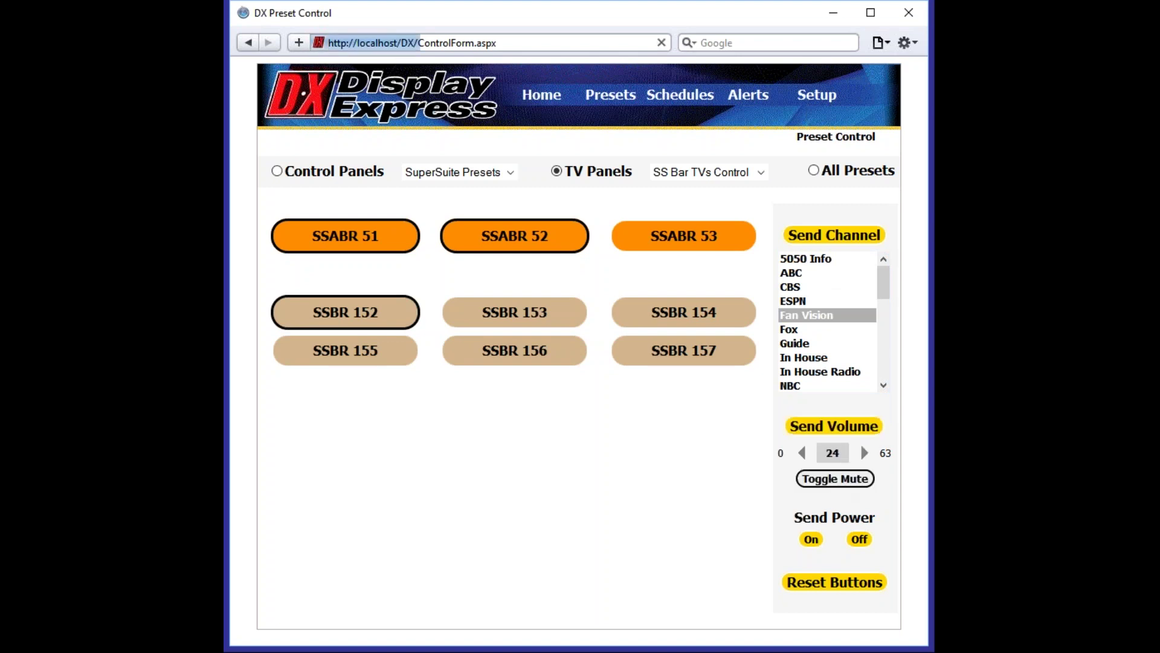
Send power on and power off commands to the selected TVs, and reset the TV button selection.
left_click(818, 541)
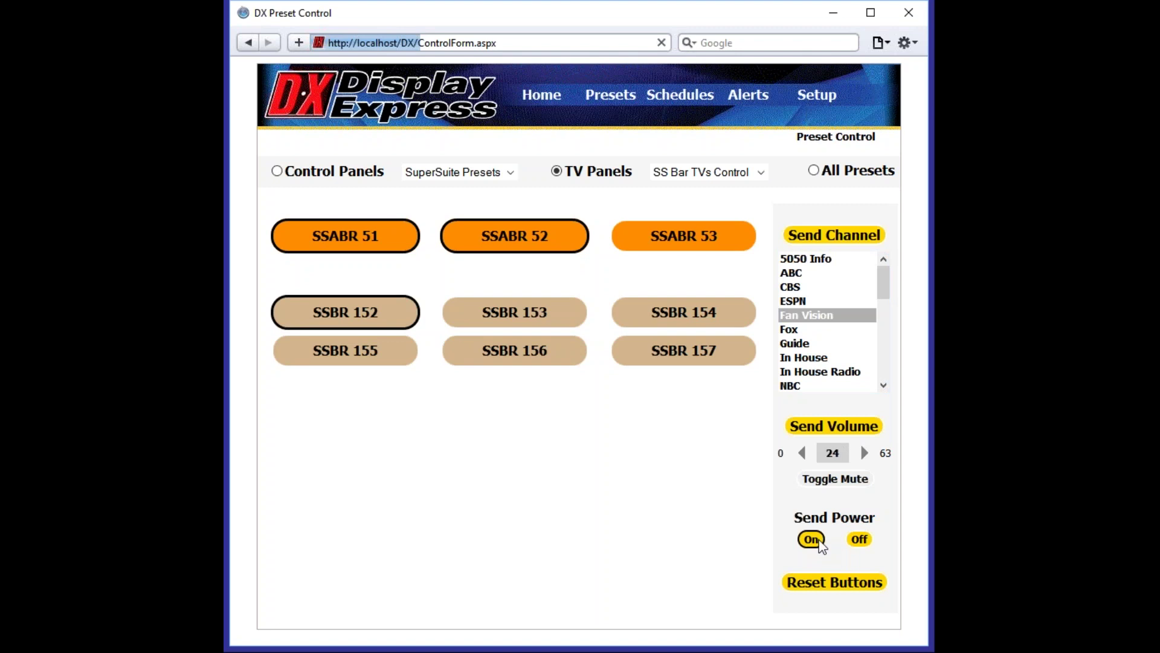
left_click(862, 543)
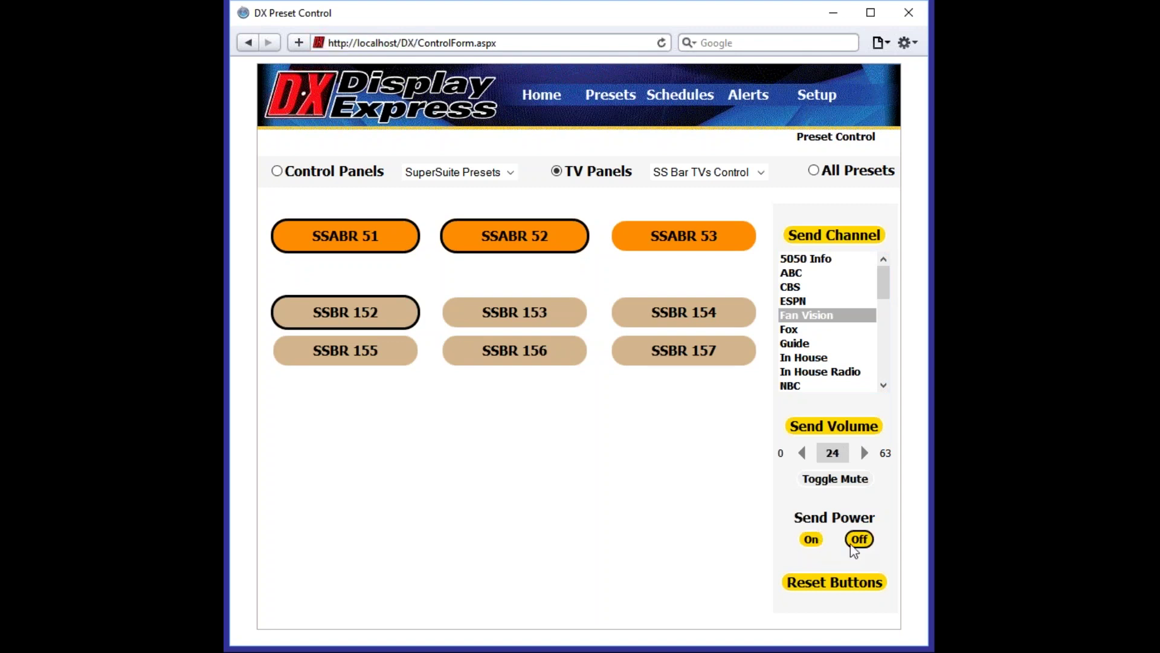
left_click(864, 544)
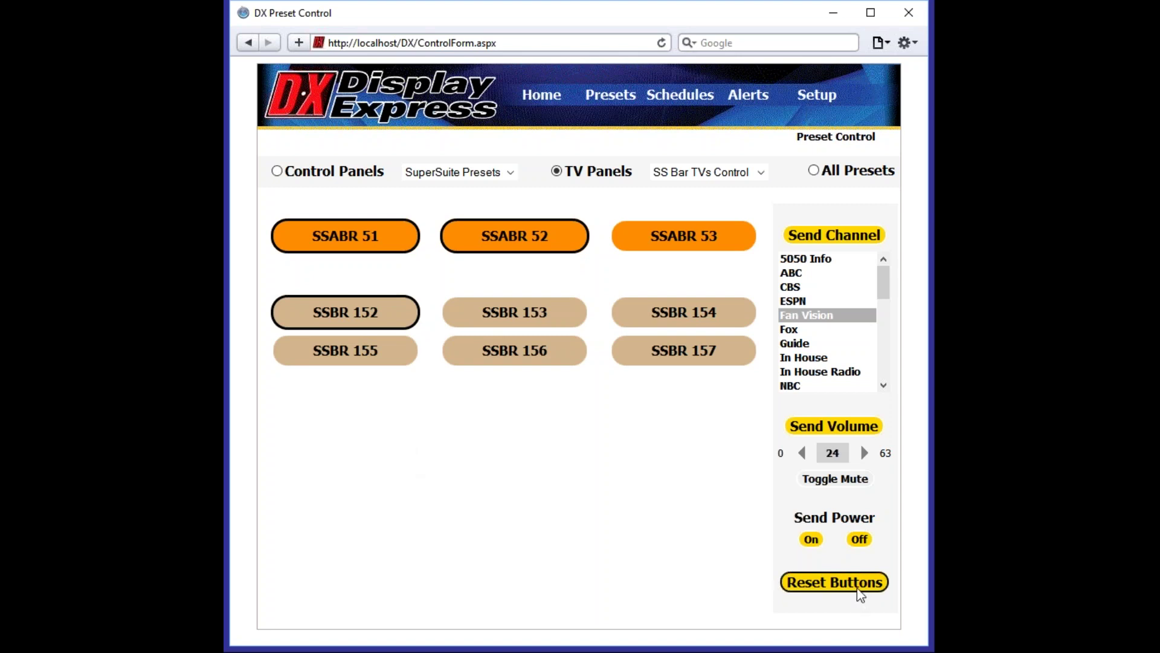
left_click(823, 584)
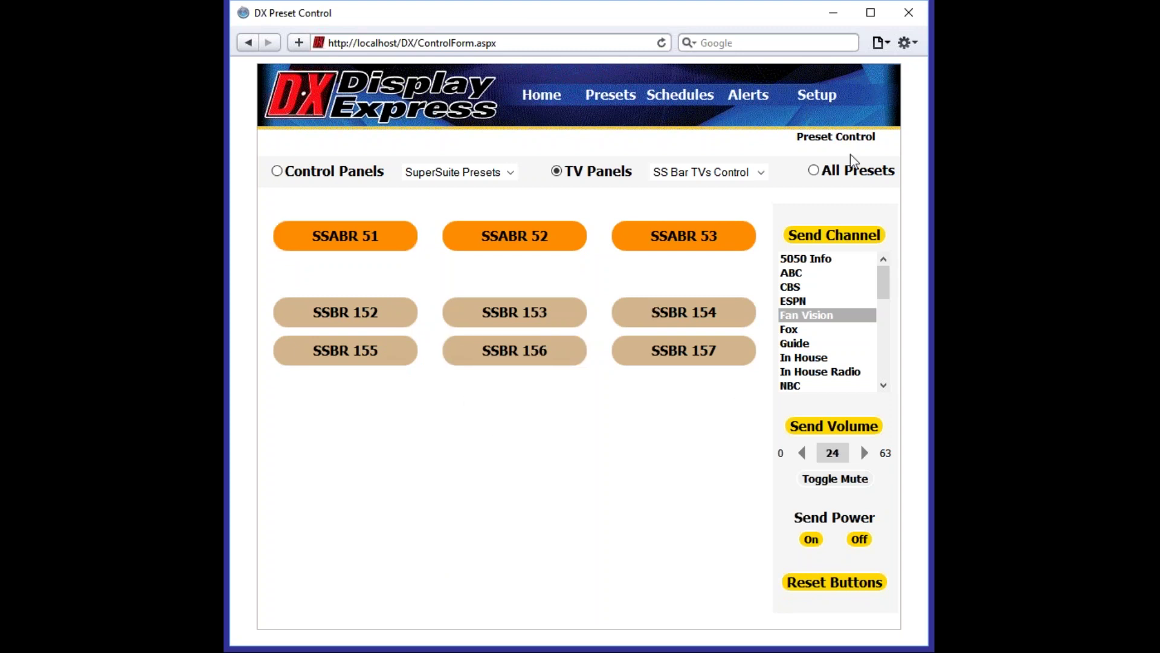
Go to the TV Panels setup page and load the existing SS Bar TVs panel for editing.
mouse_move(814, 113)
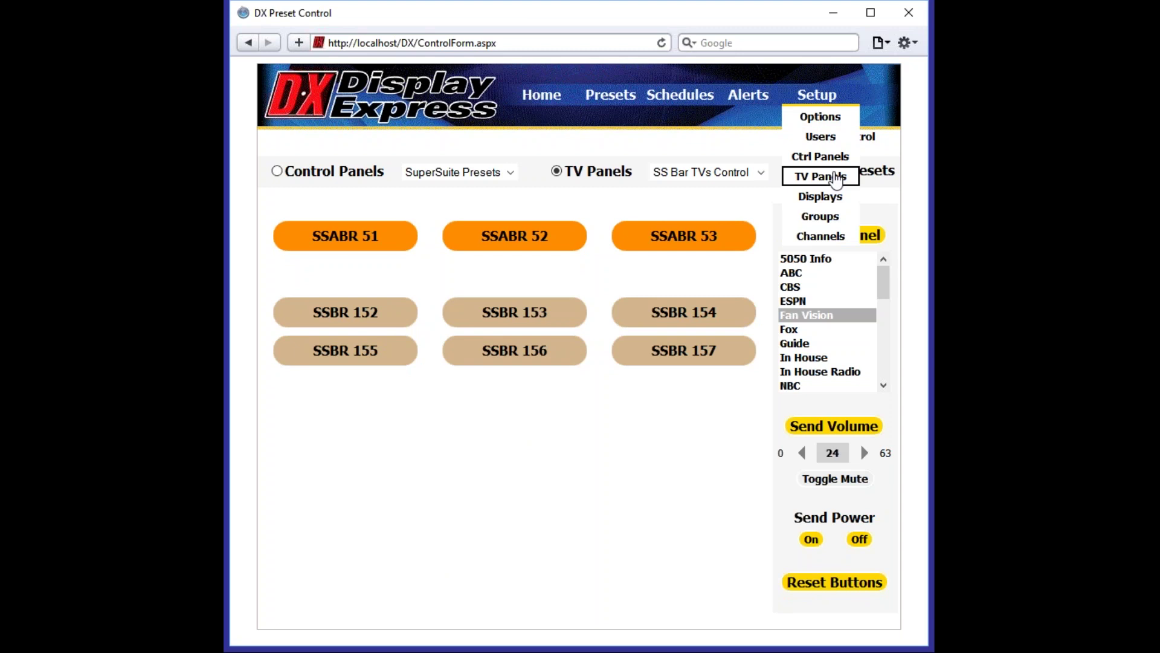
left_click(836, 176)
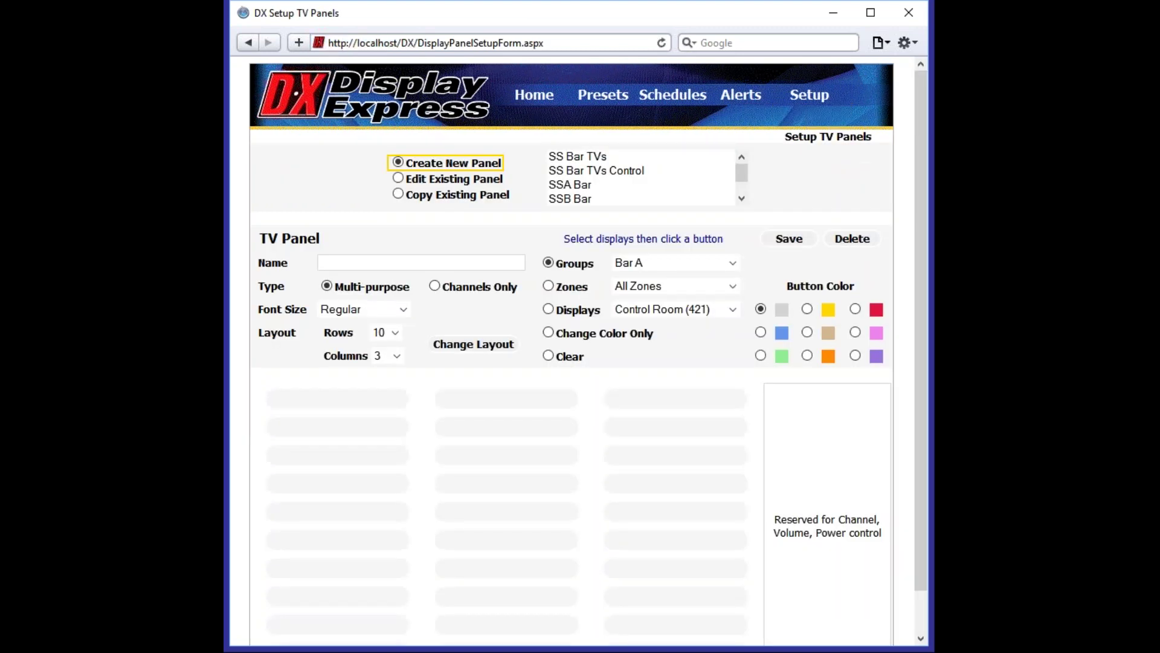
left_click(583, 159)
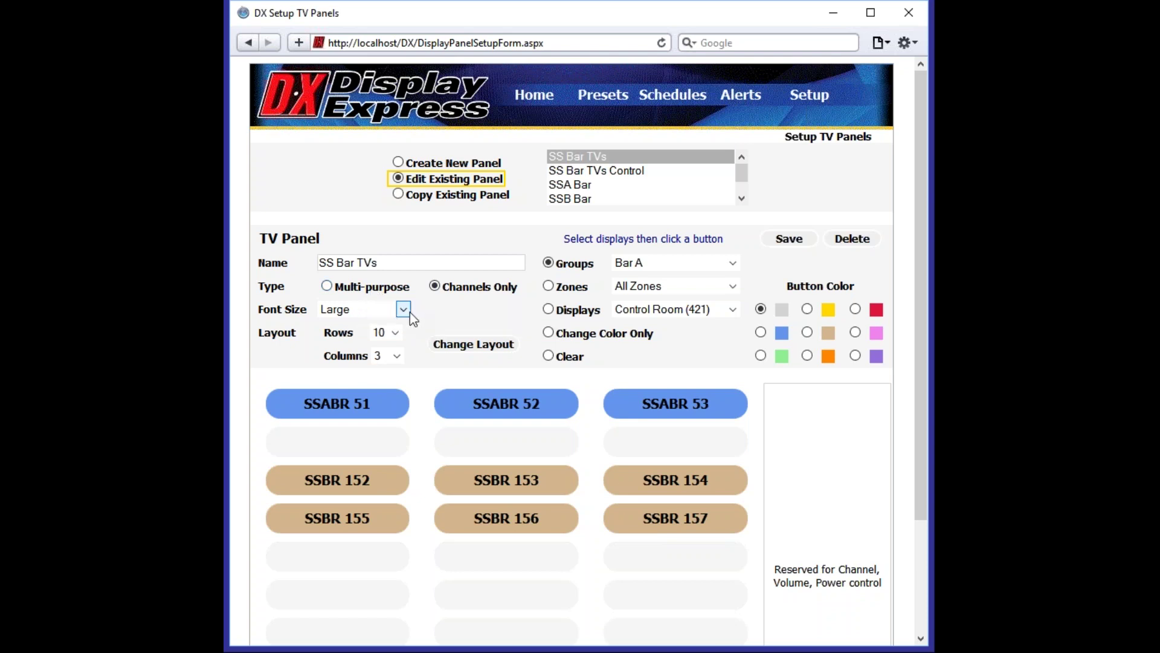
Switch the SS Bar TVs panel's font size to Regular and back to Large.
left_click(410, 312)
left_click(387, 320)
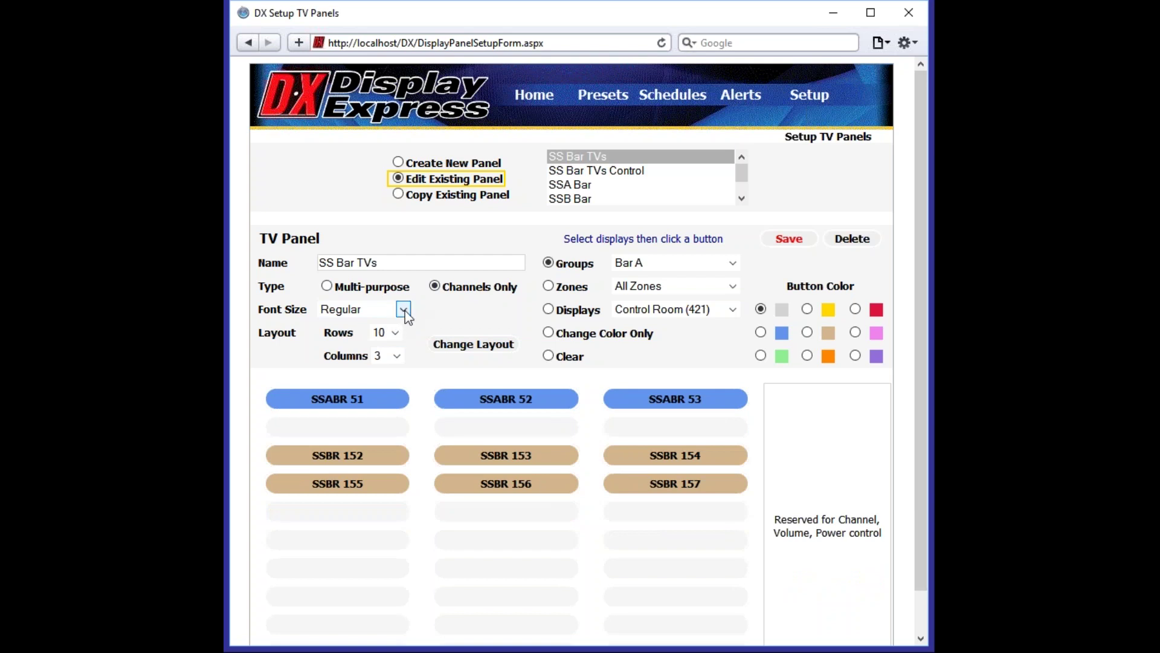
left_click(403, 309)
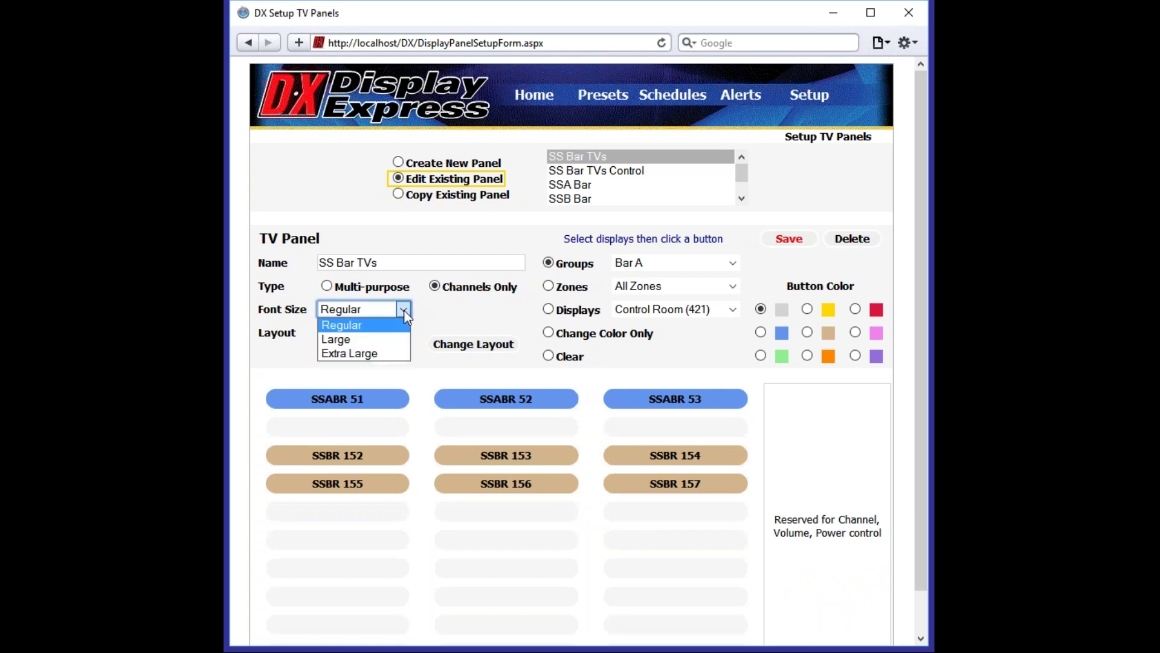
left_click(368, 343)
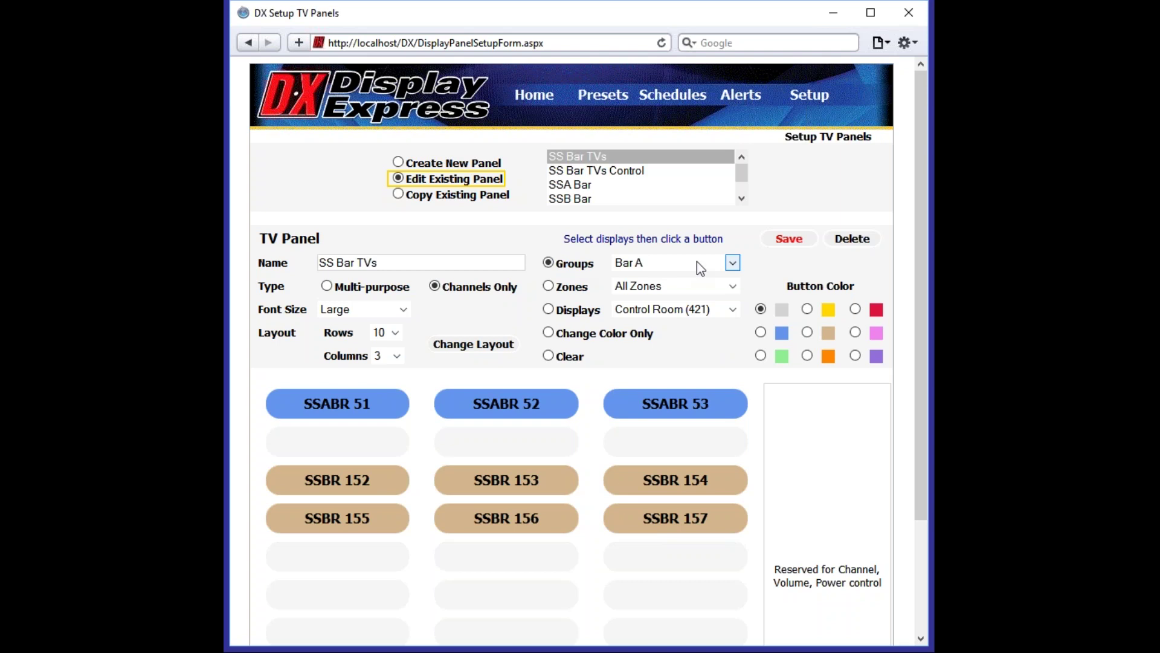
Assign the Columns group to the empty button between SSABR 52 and SSBR 153.
left_click(732, 263)
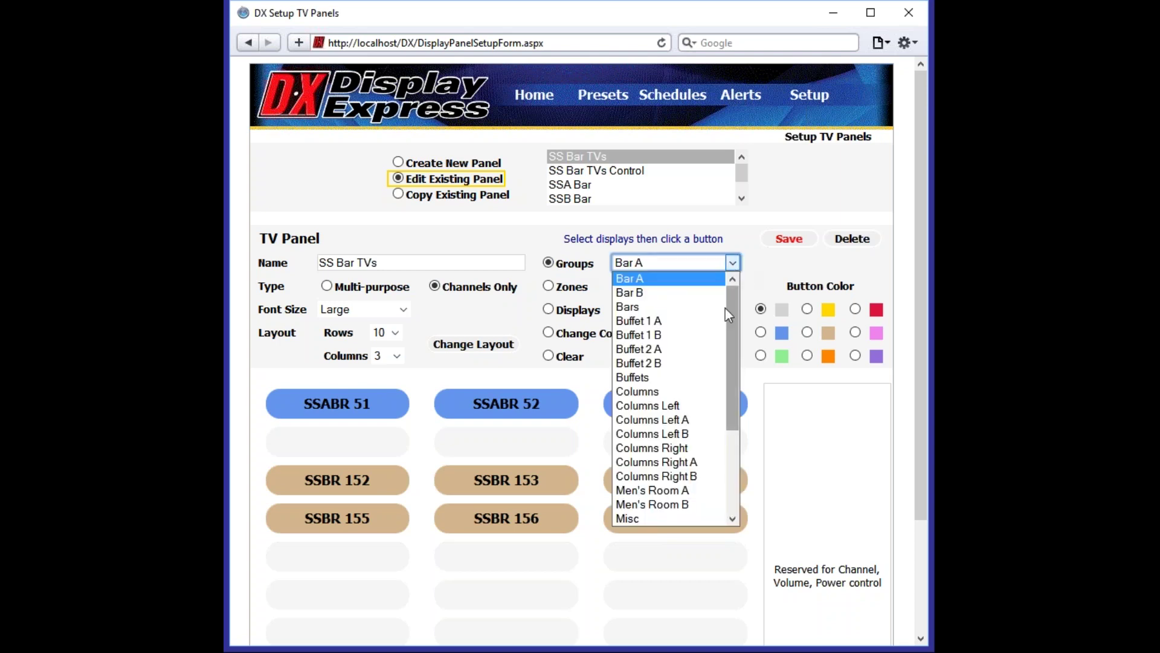
left_click(692, 392)
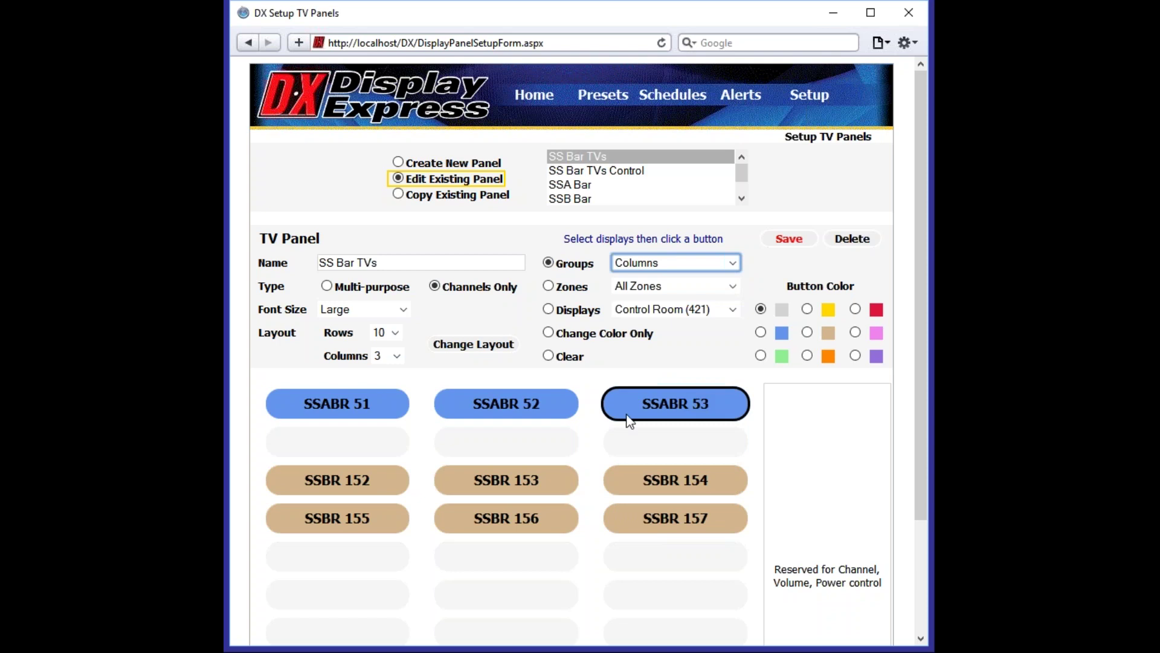
left_click(509, 437)
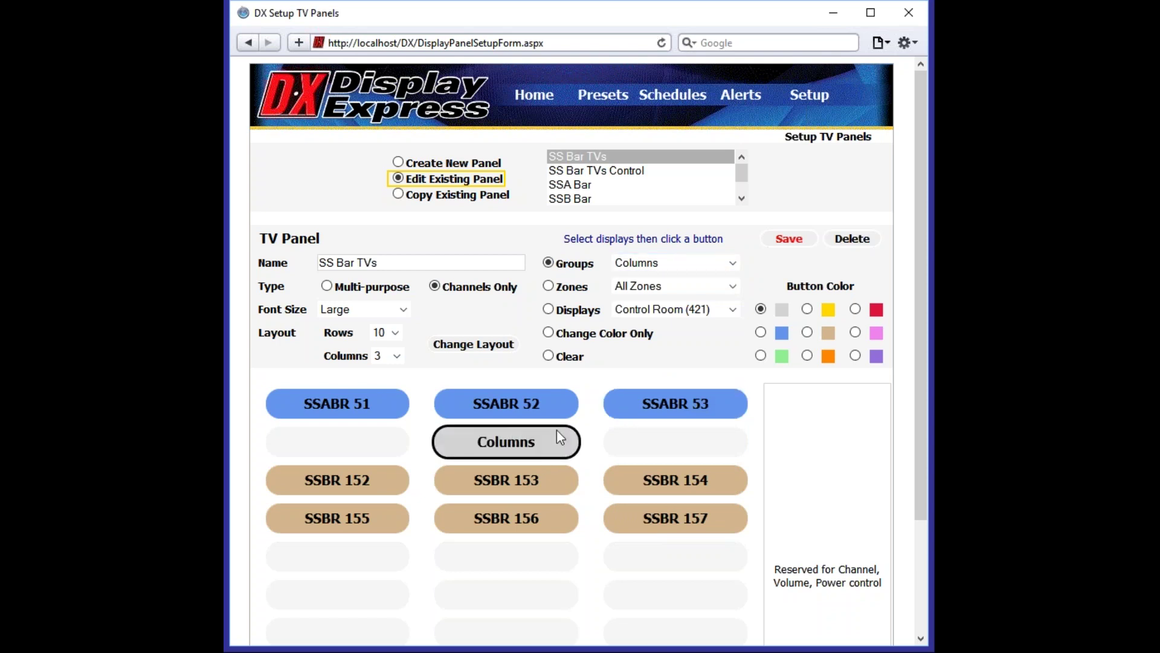
Reassign the Columns button to All Zones, and reassign it again to the Control Room (421) display.
left_click(548, 286)
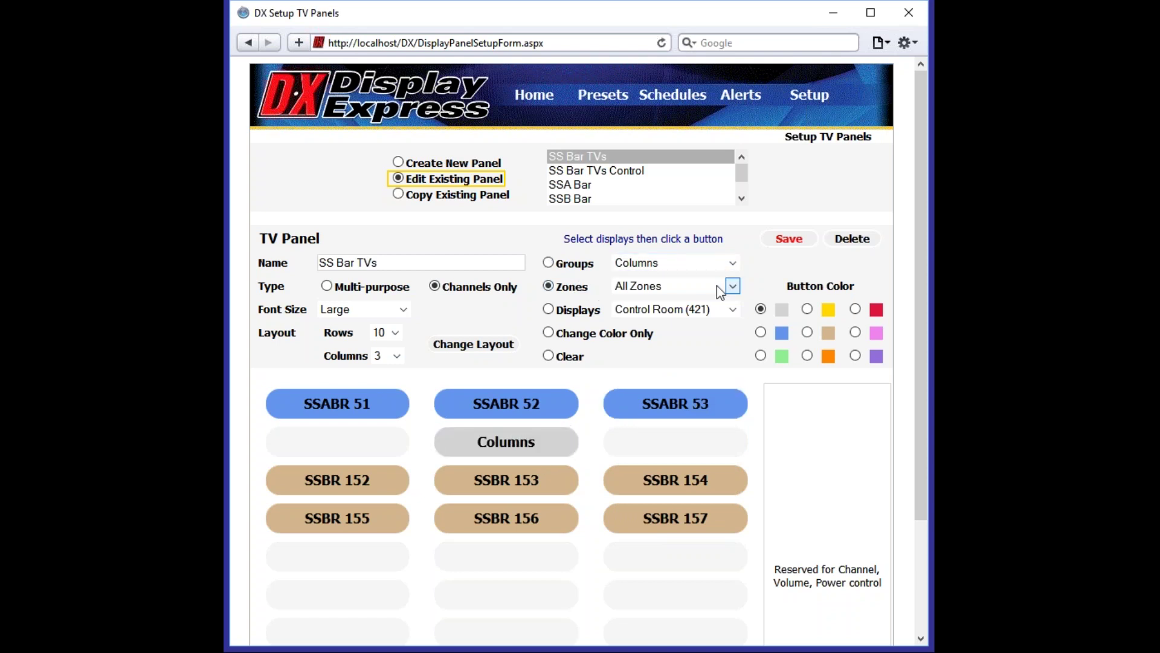
left_click(476, 444)
left_click(571, 312)
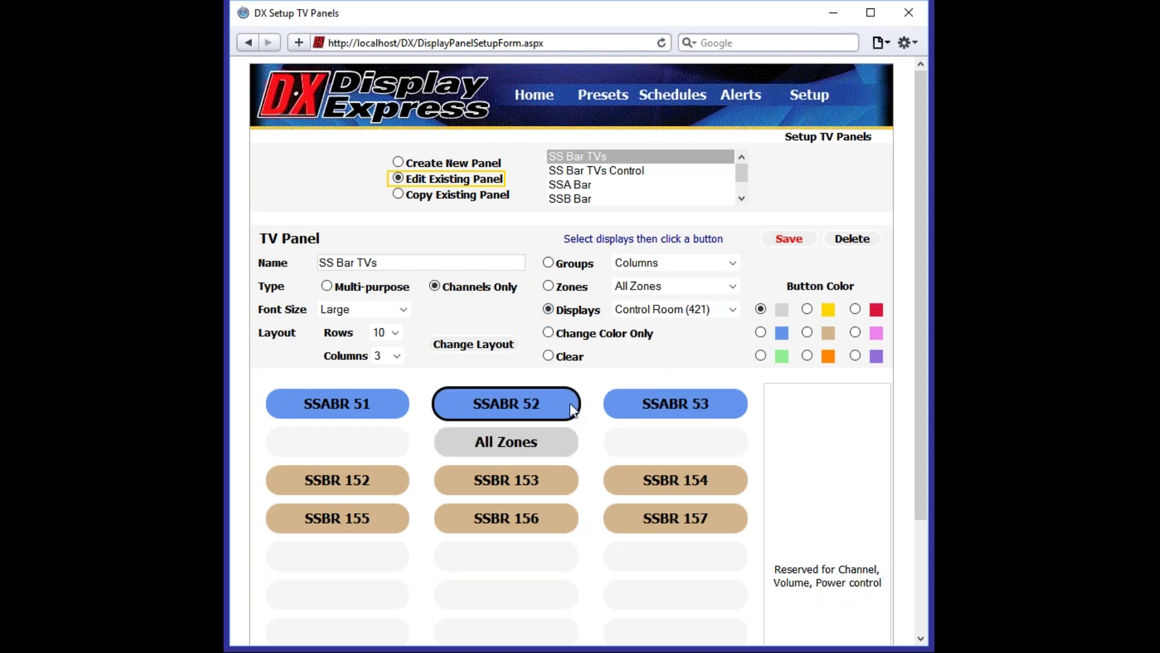
left_click(534, 451)
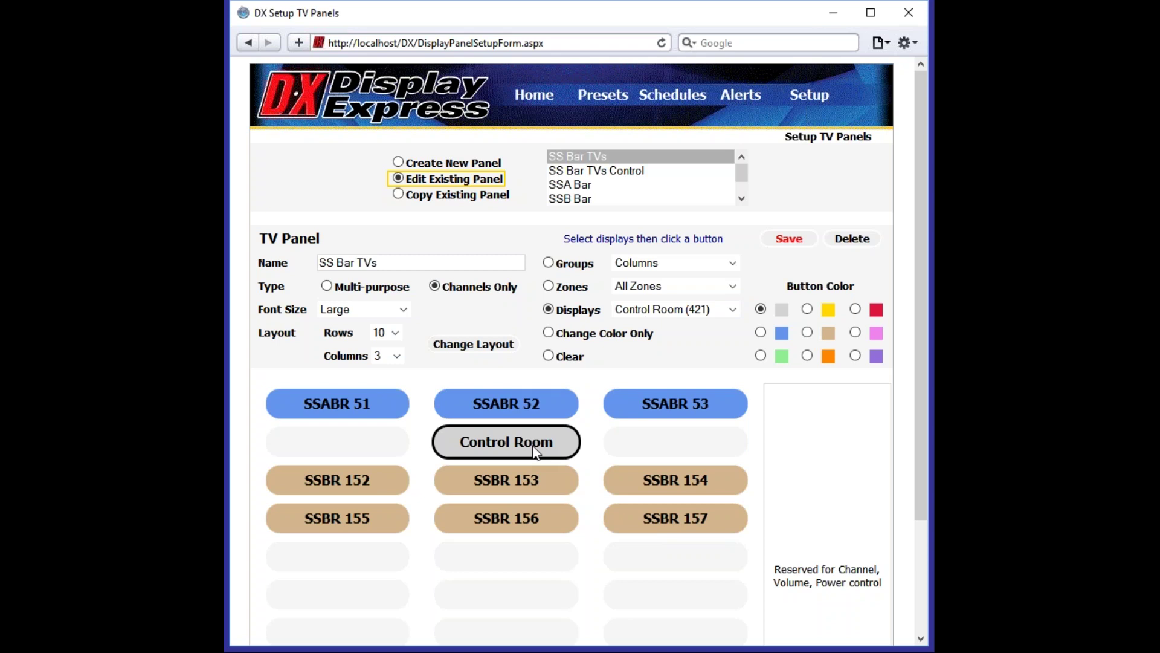
Recolor the Control Room button light green without changing its display assignment.
left_click(603, 336)
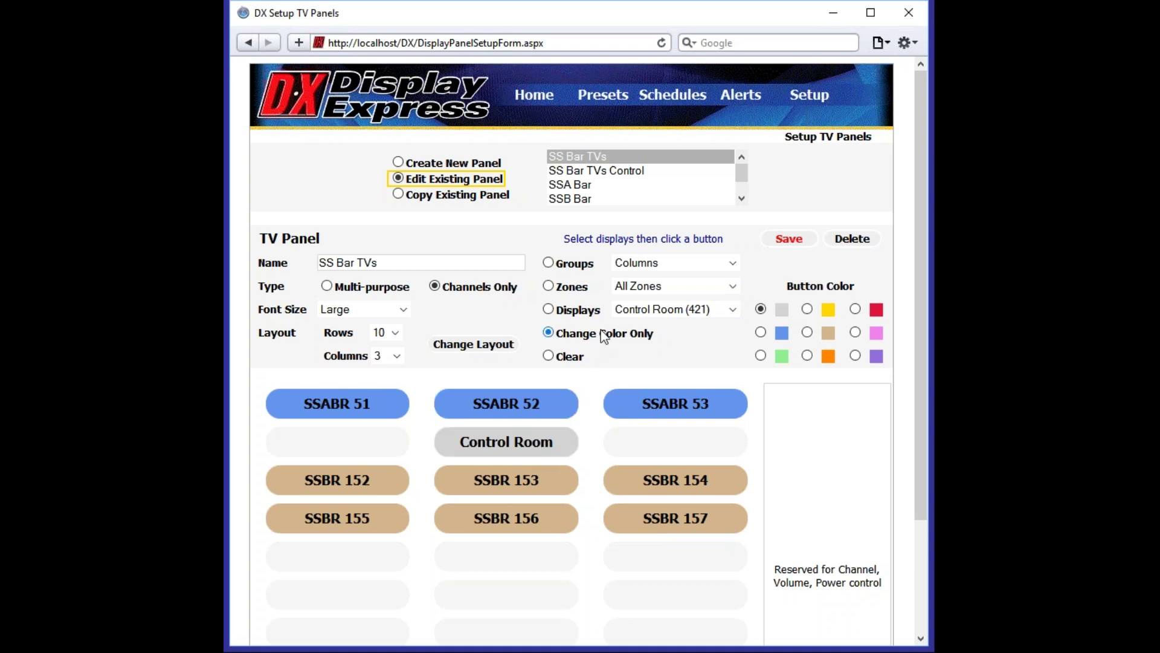
left_click(760, 356)
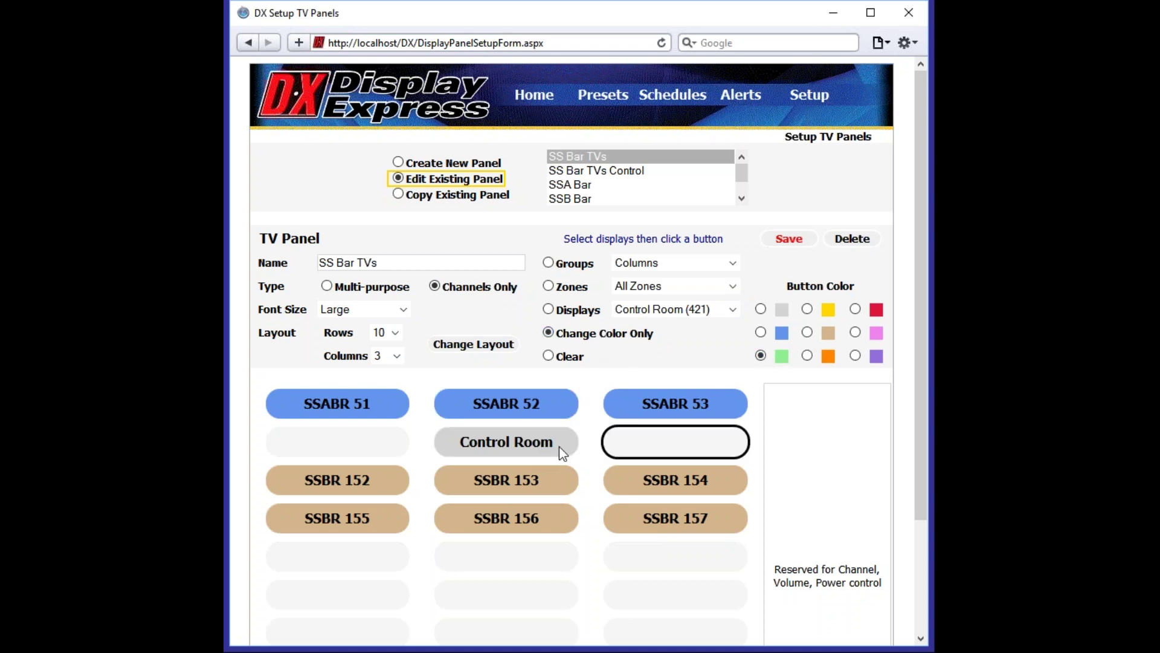
left_click(562, 445)
Clear the Control Room button and save the SS Bar TVs panel.
left_click(578, 357)
left_click(524, 441)
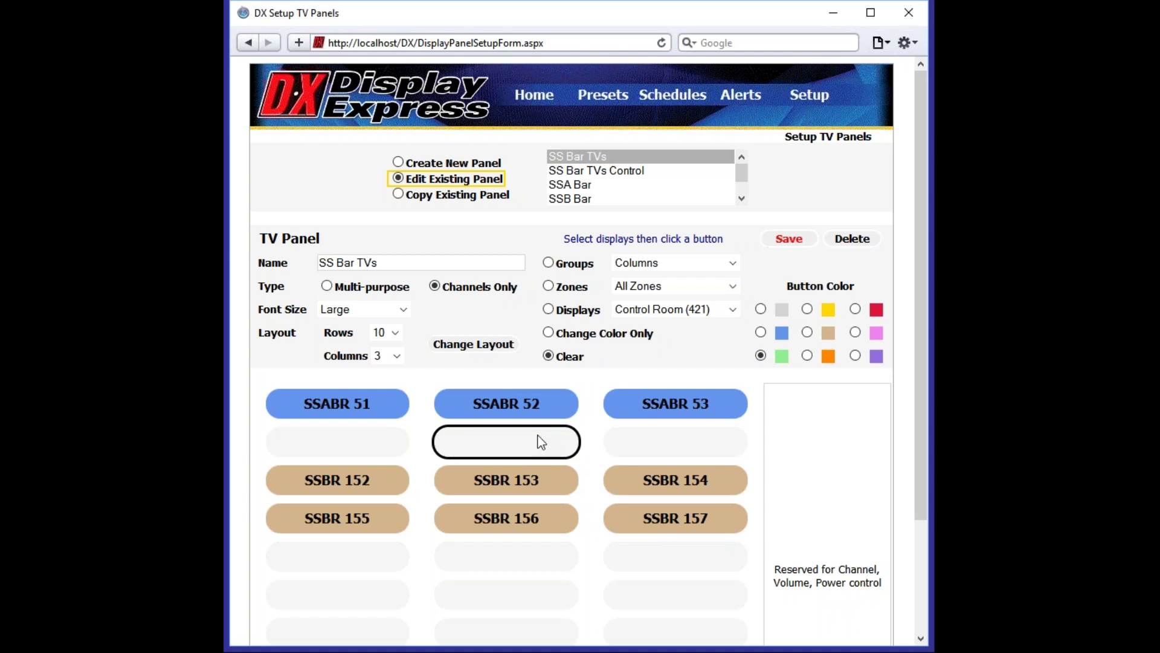
left_click(789, 239)
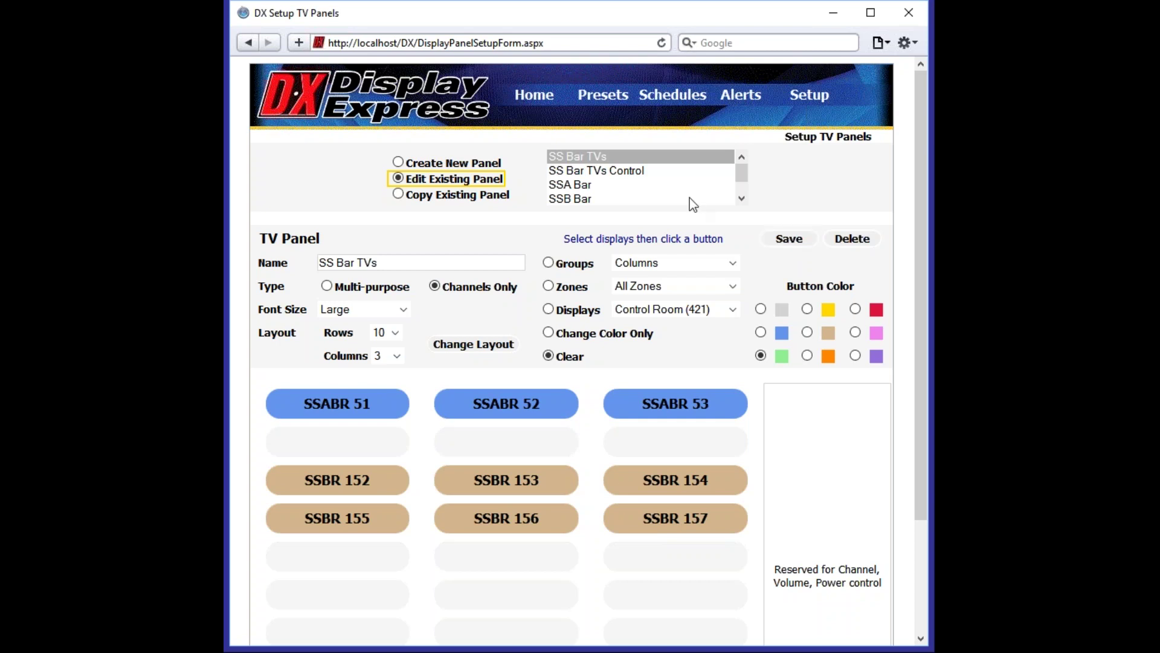
Compare the type and button layout of the SS Bar TVs and SS Bar TVs Control panels.
left_click(633, 172)
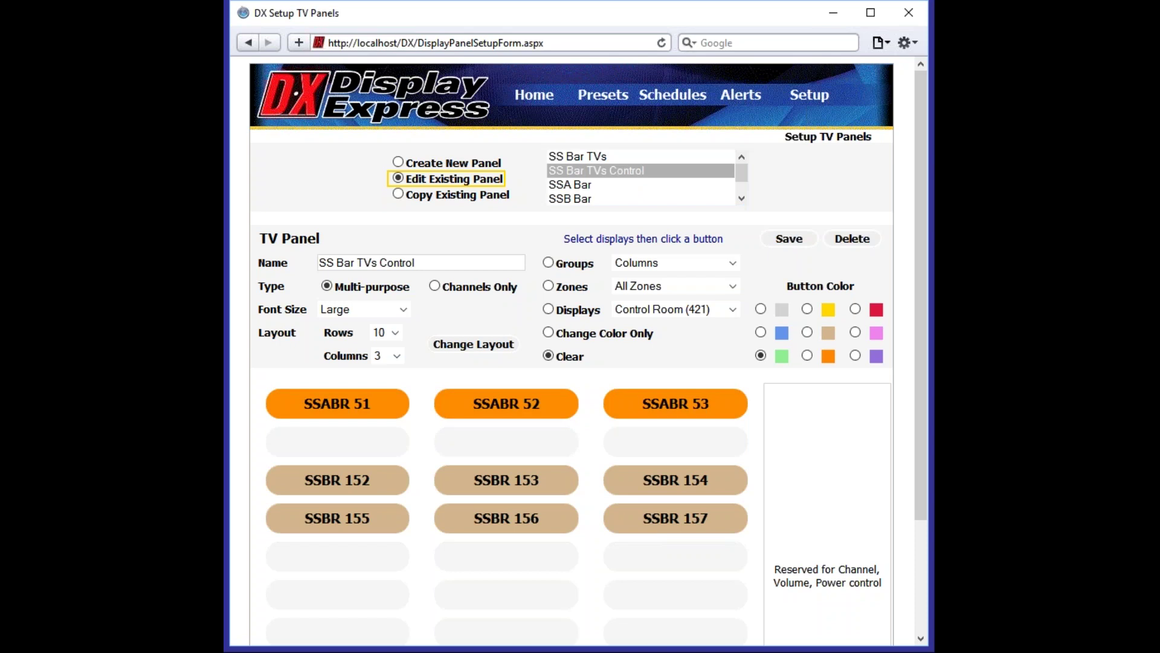
left_click(593, 156)
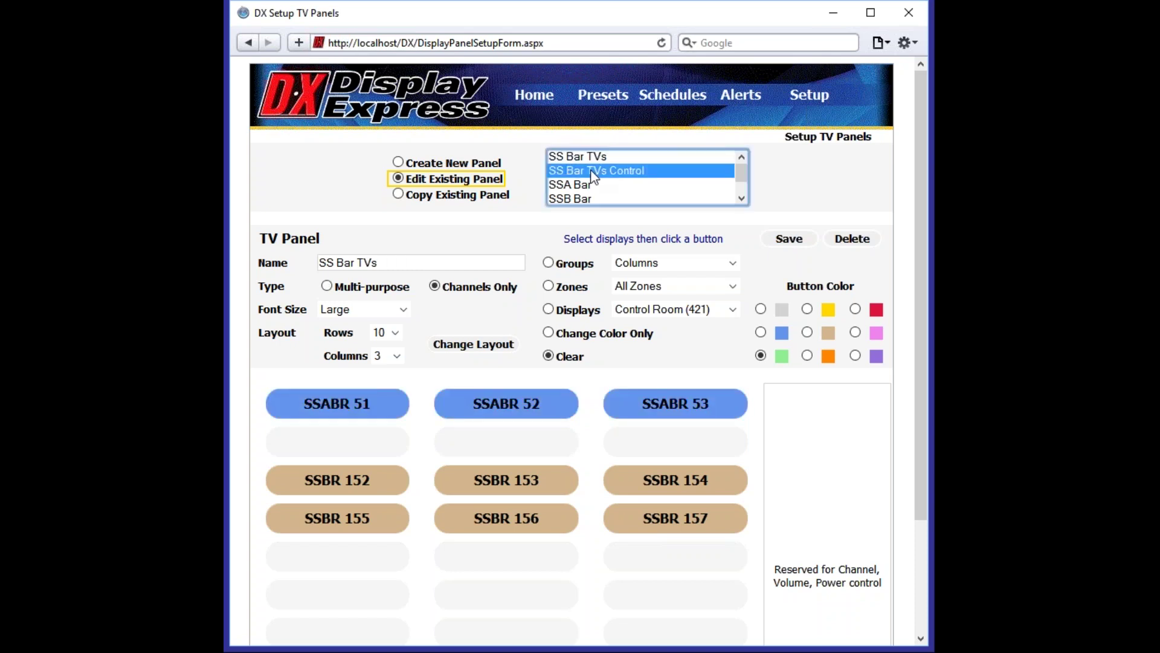
left_click(590, 156)
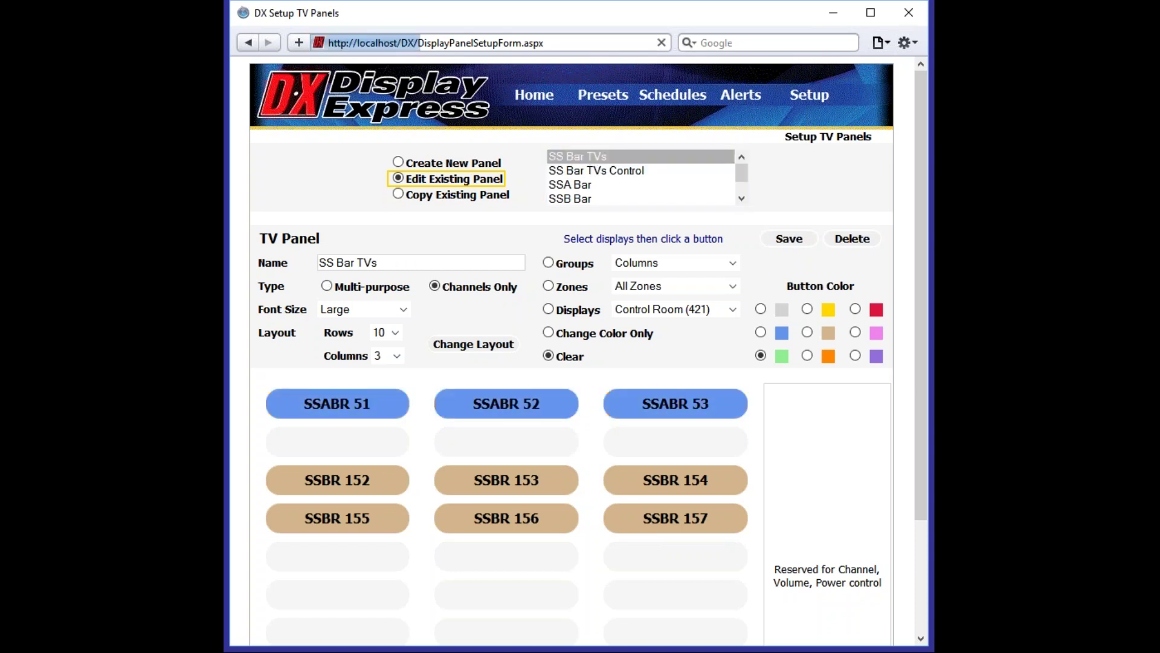
left_click(592, 172)
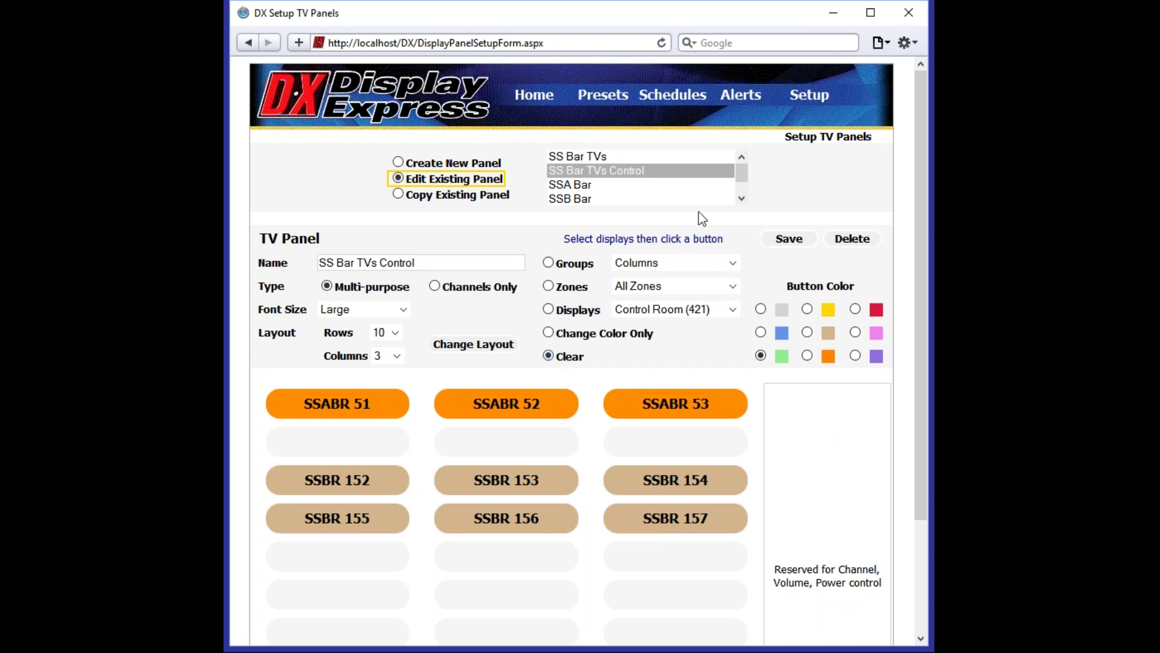
Go to the Users setup page and load the existing Admin account for editing.
mouse_move(813, 103)
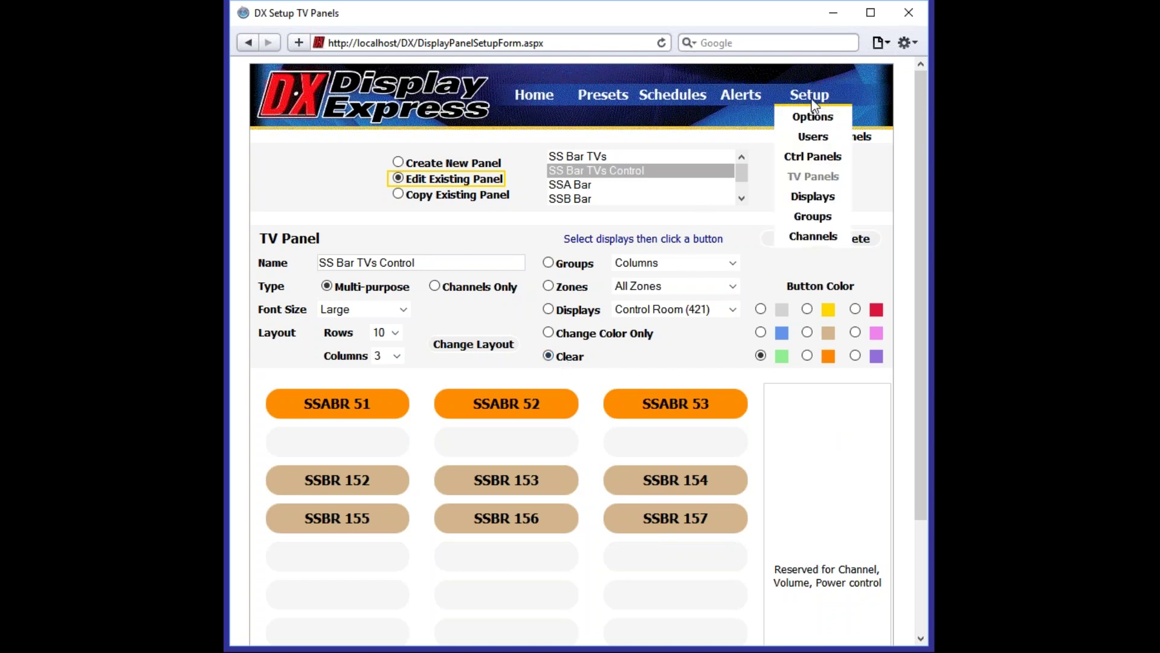
left_click(814, 136)
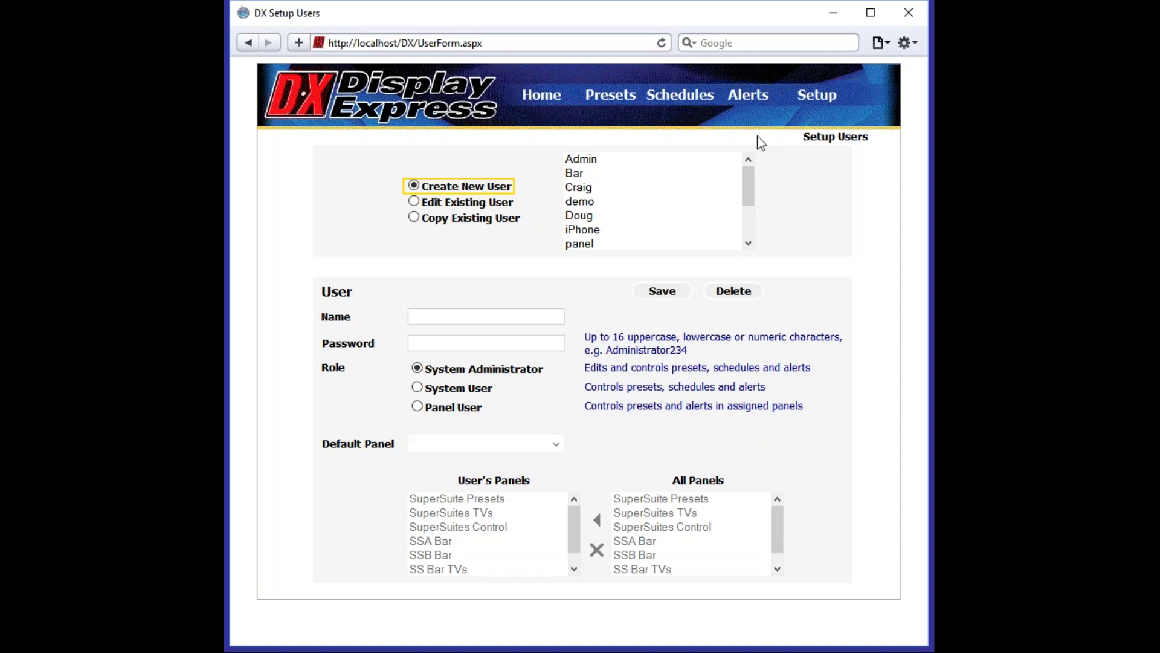
left_click(596, 159)
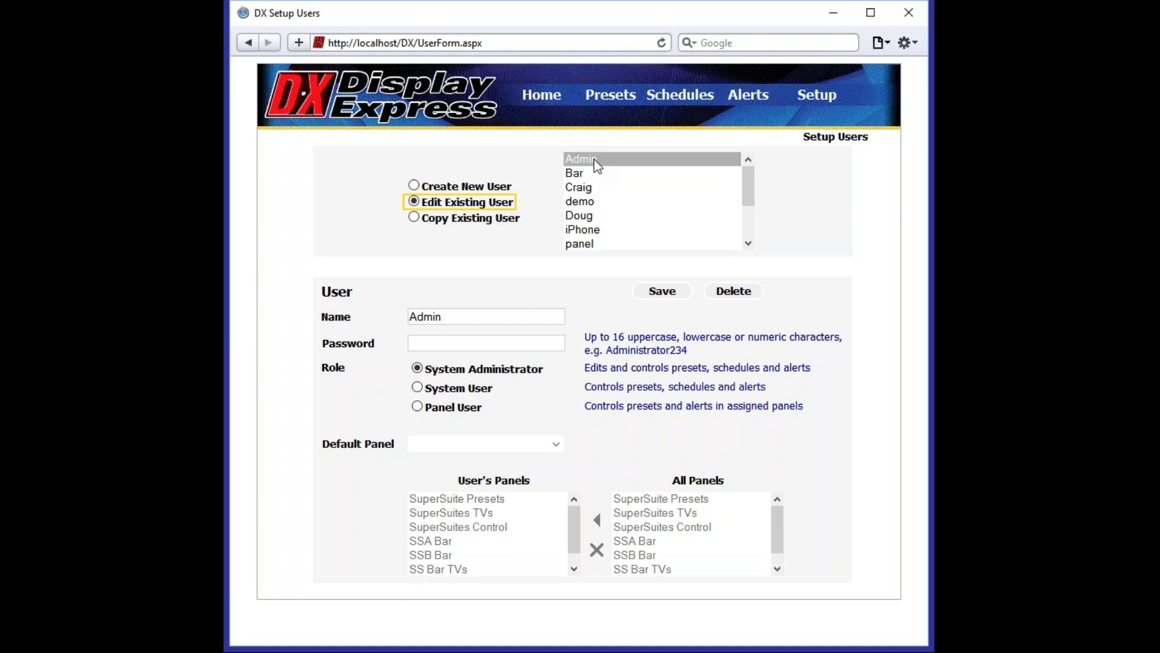
Try the System User and Panel User roles on the Admin account without saving.
left_click(418, 388)
left_click(477, 407)
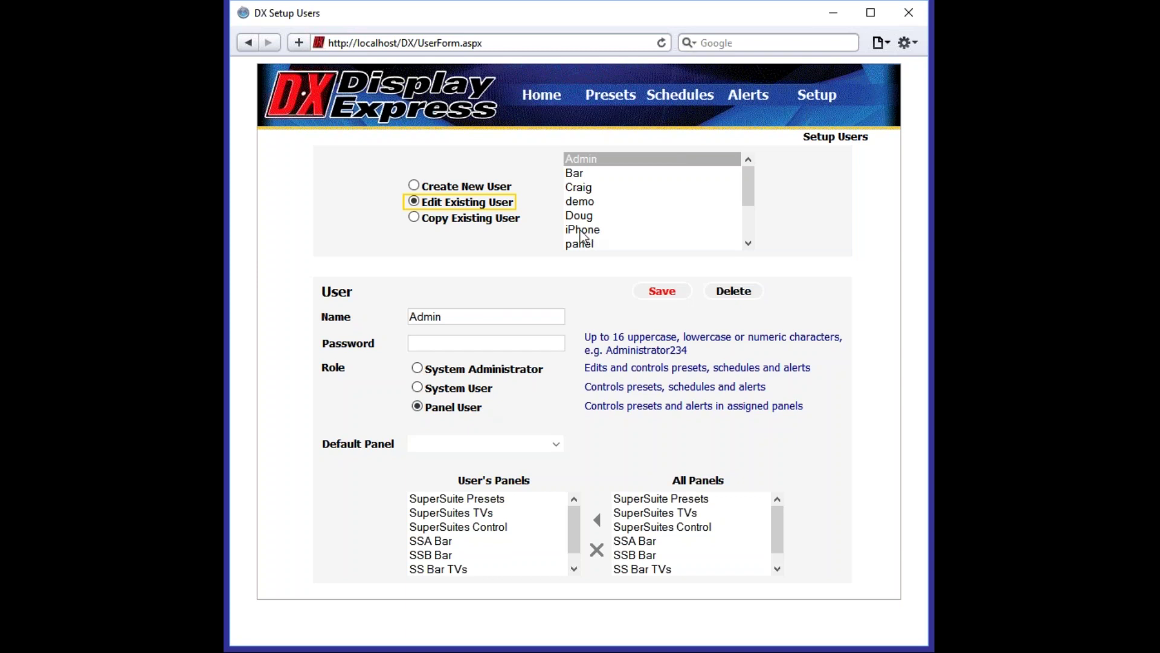
Load the Bar user and examine its assigned panels, SS Bar TVs and SS Bar TVs Control.
left_click(590, 174)
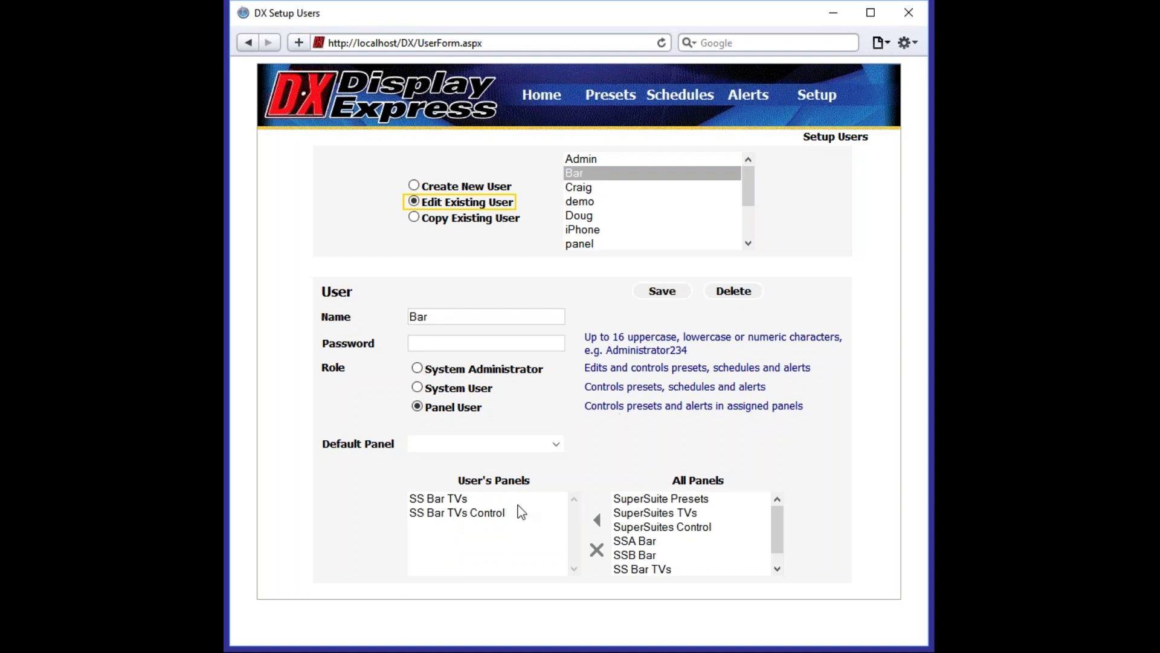
left_click(463, 501)
left_click(463, 513)
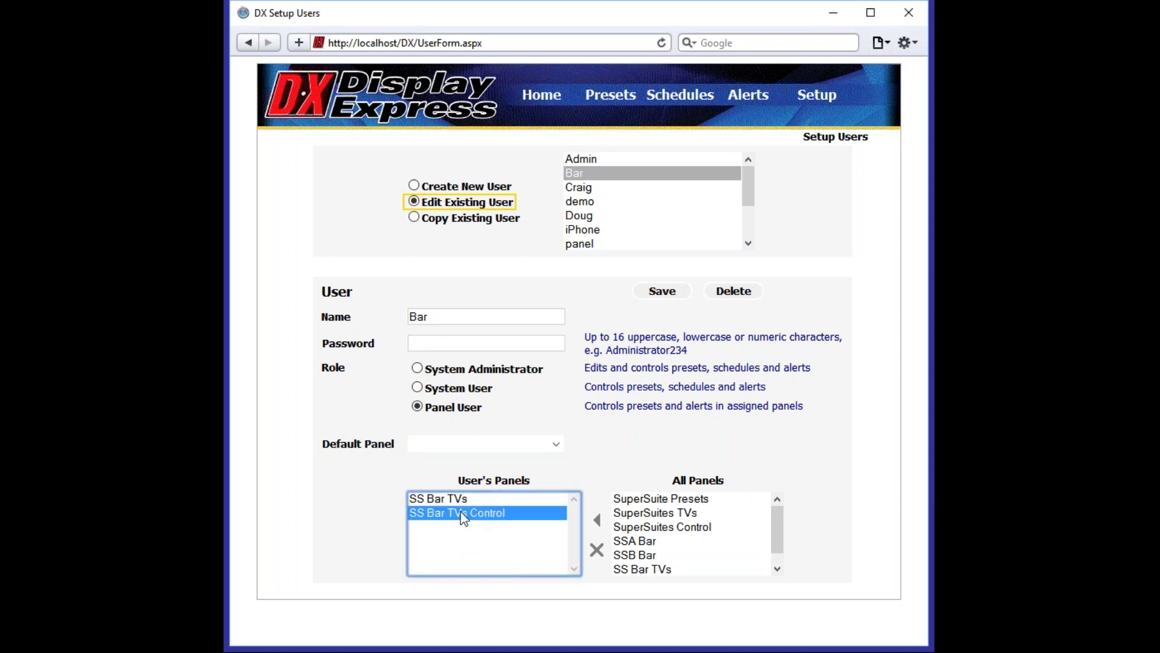
left_click(458, 500)
left_click(456, 514)
Review the roles and assigned panels of the iPhone, panel and demo users.
left_click(596, 232)
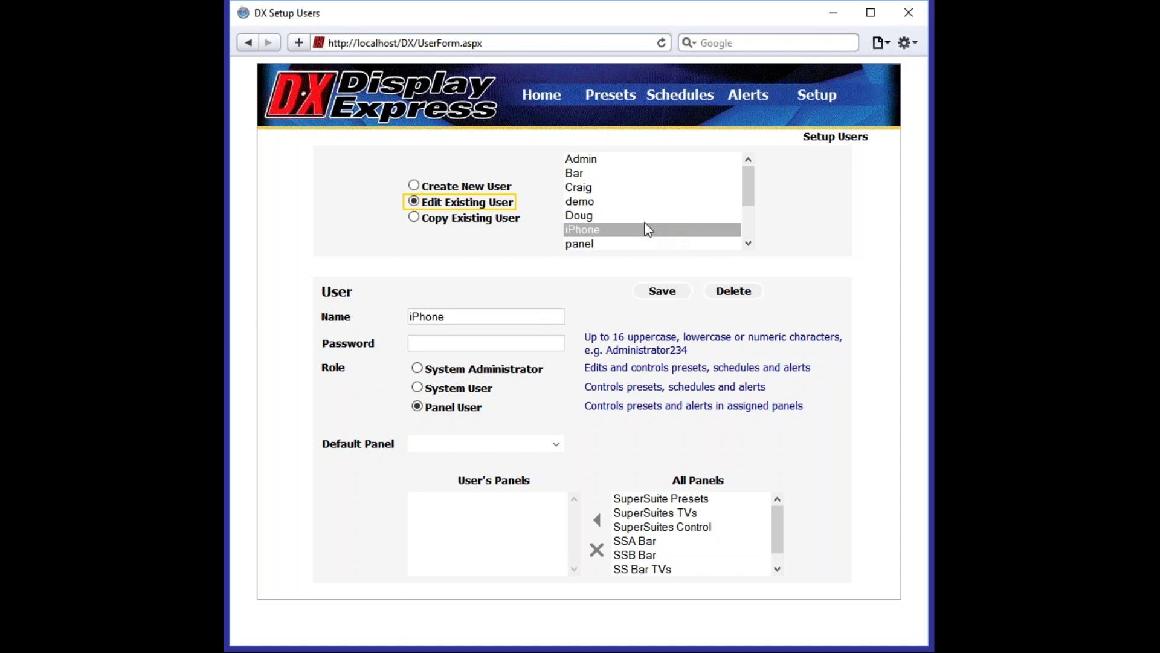
left_click(596, 246)
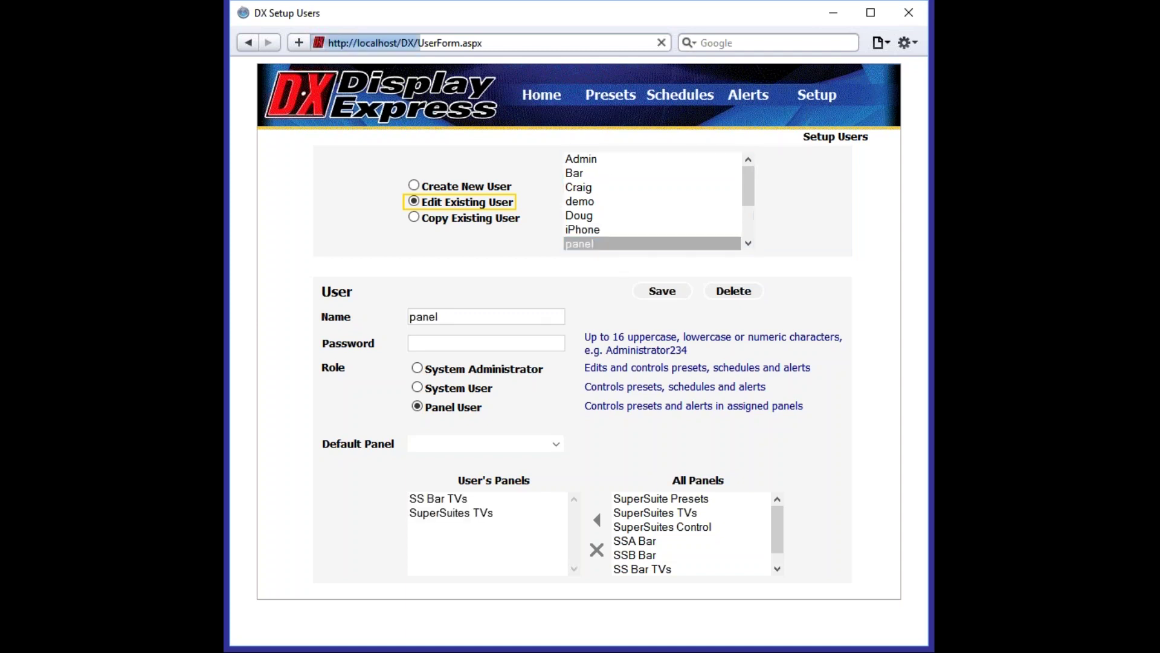
left_click(590, 201)
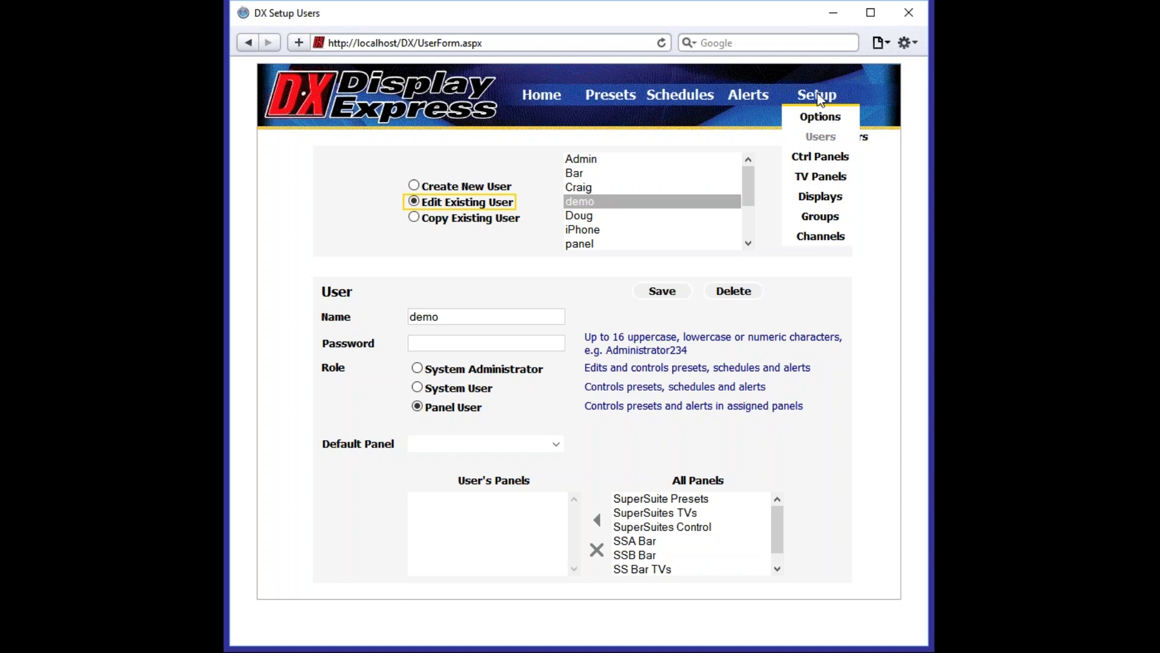
Open the setup Options page to review the communication, tuning, logging and page header settings.
left_click(820, 116)
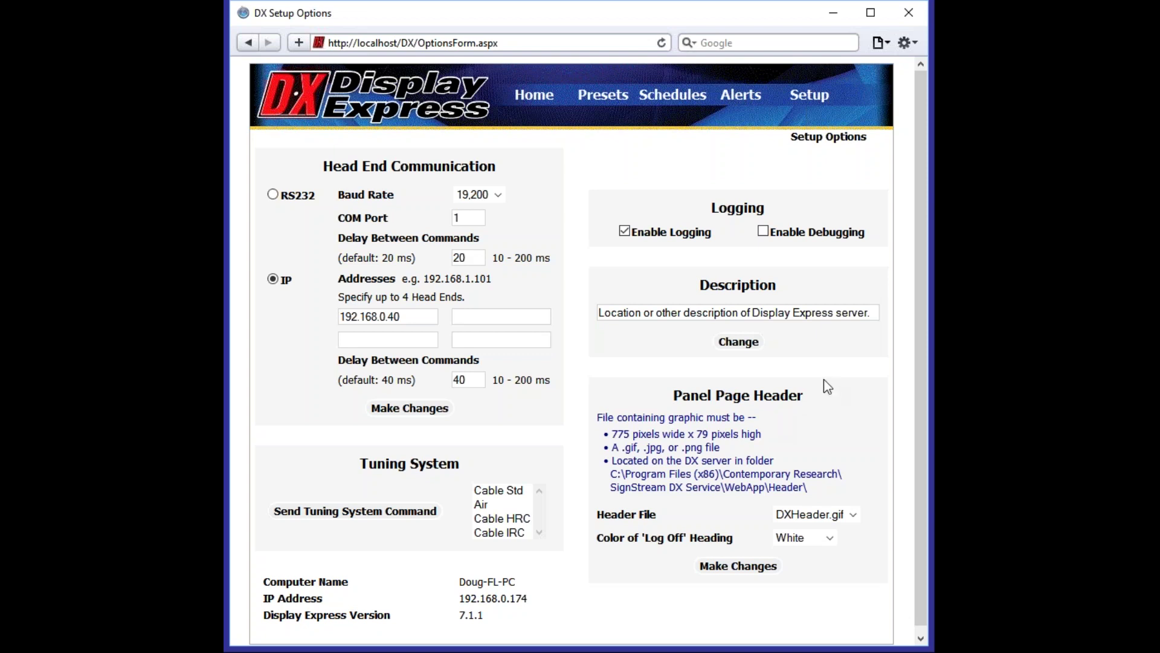
Create a new loop alert named All On Alert with All TVs On as Preset One.
mouse_move(745, 106)
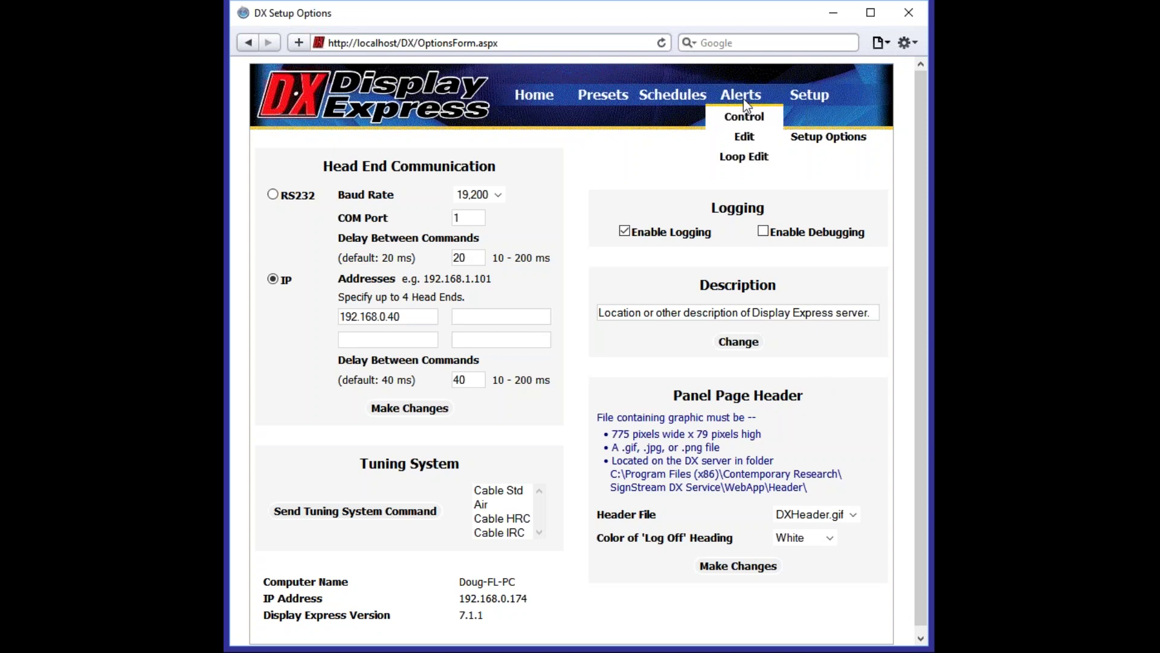
left_click(739, 161)
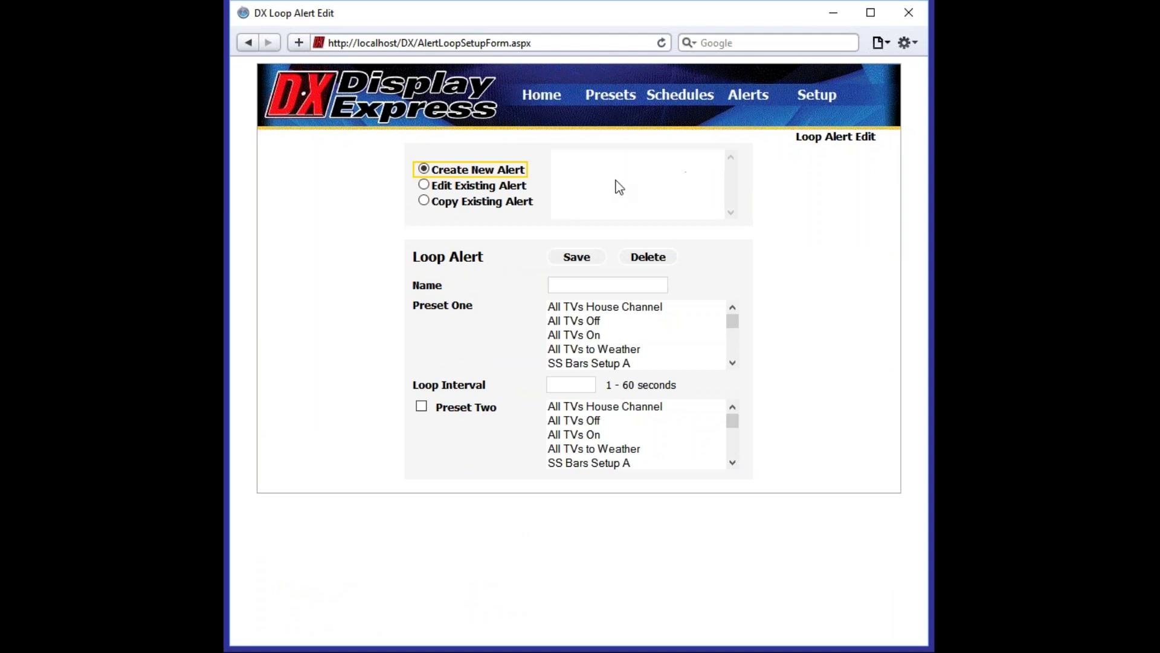
left_click(491, 188)
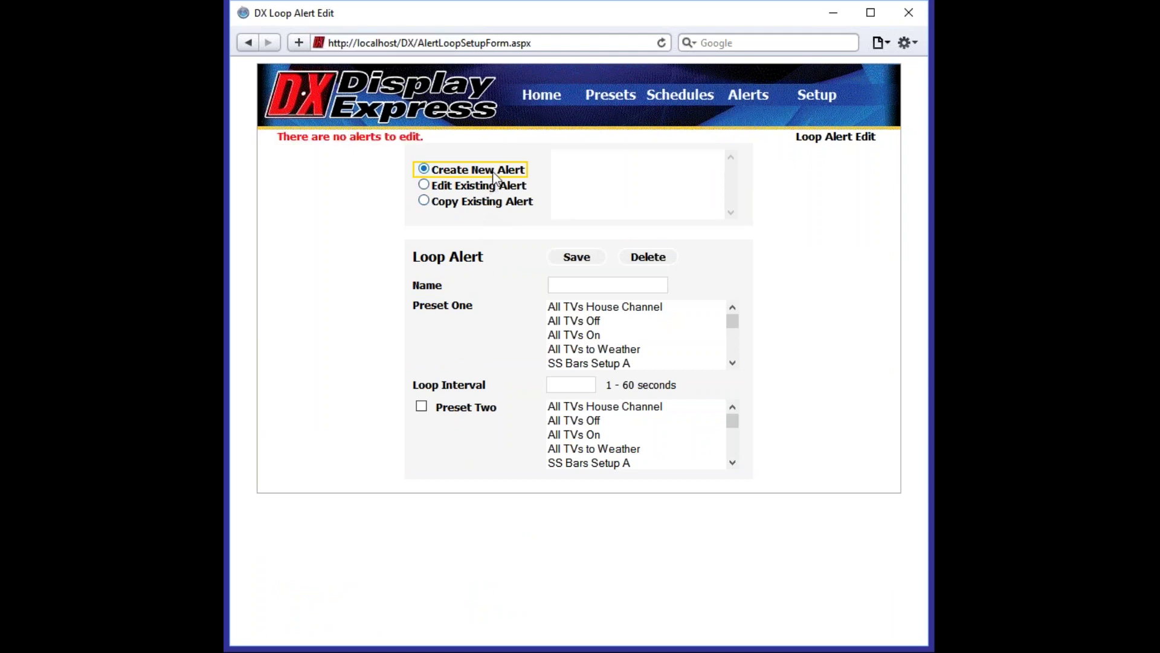
left_click(610, 285)
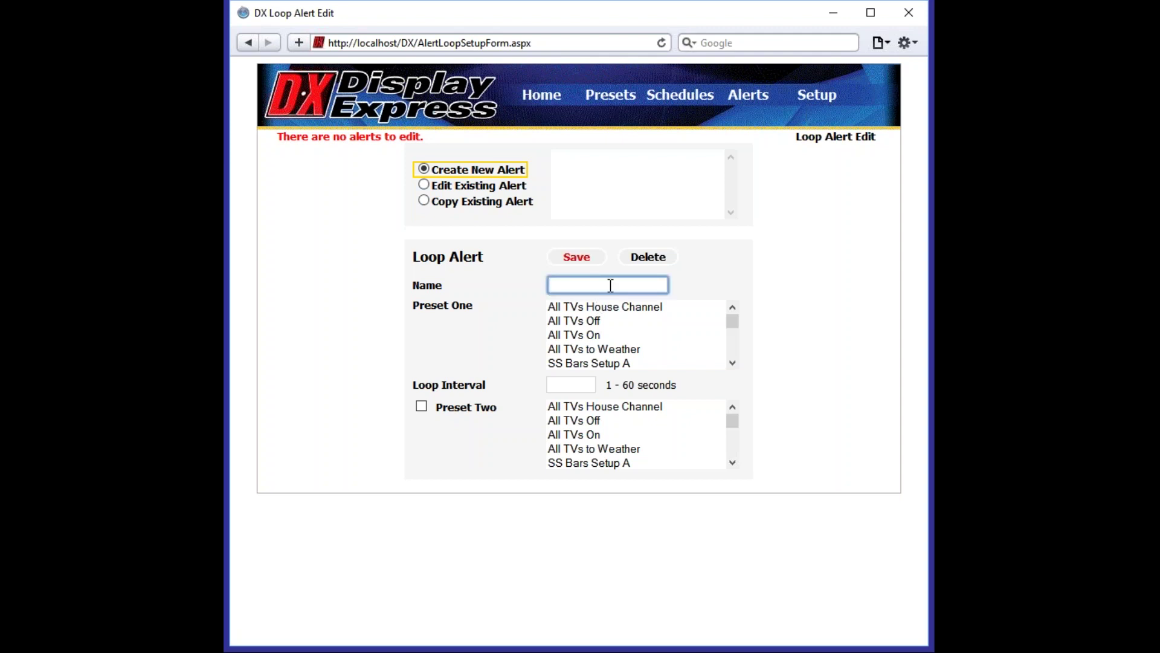
type("All On Alert")
left_click(599, 323)
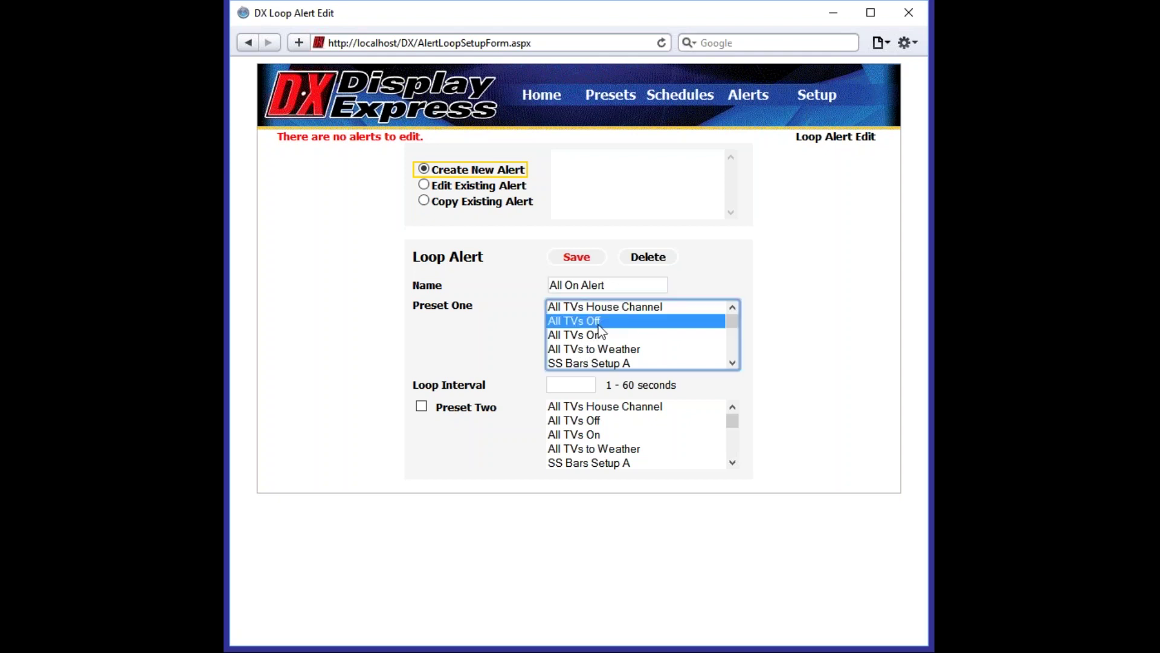
left_click(602, 334)
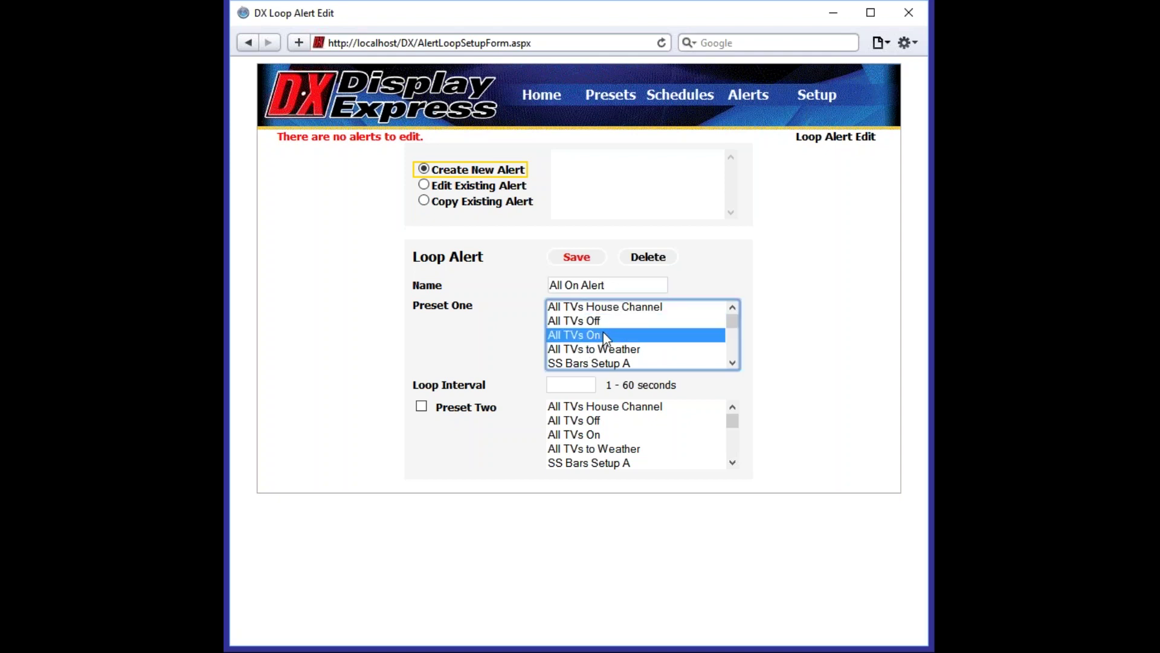
left_click(592, 264)
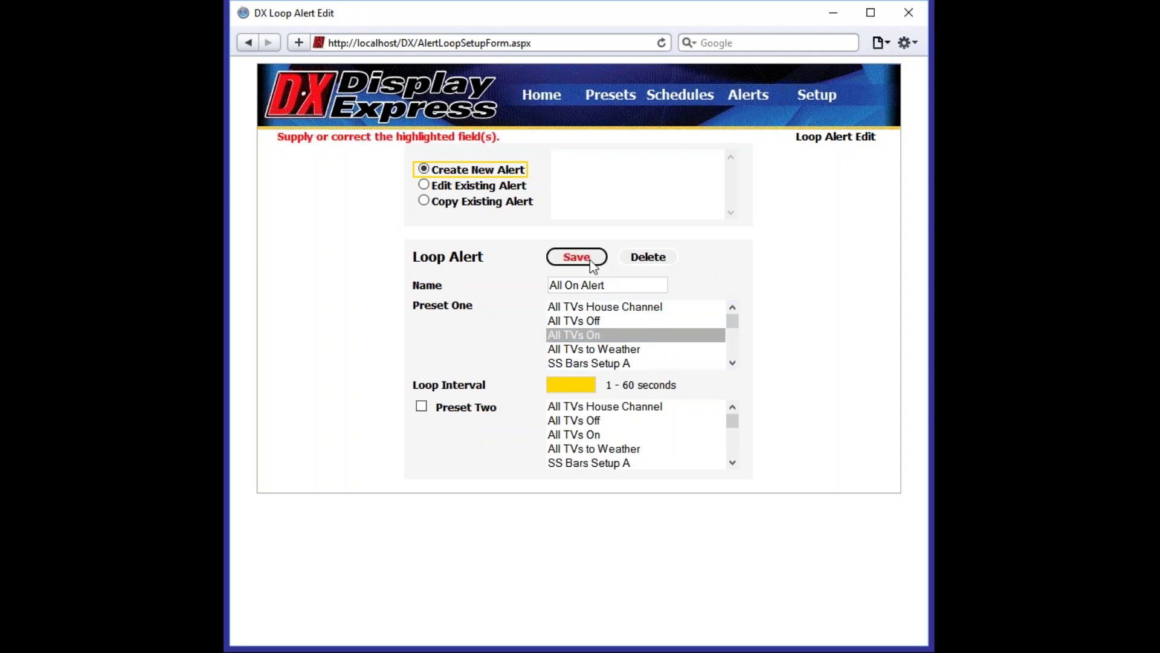
Set the new alert's loop interval to 2 seconds and save the alert.
left_click(569, 381)
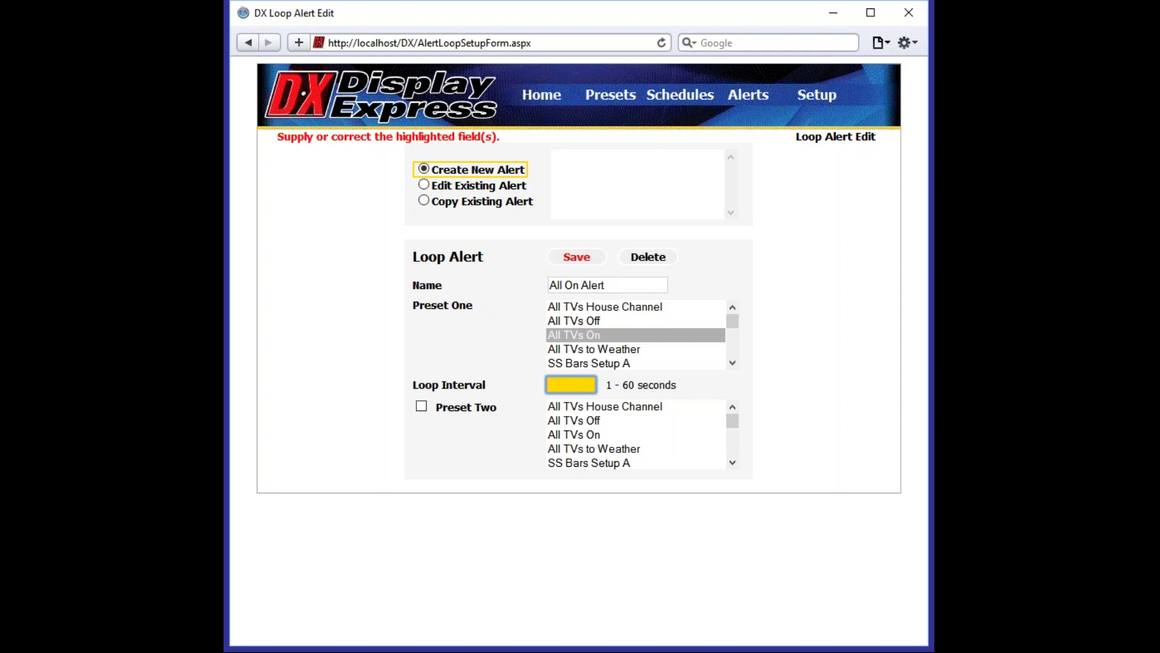
type("2")
left_click(578, 259)
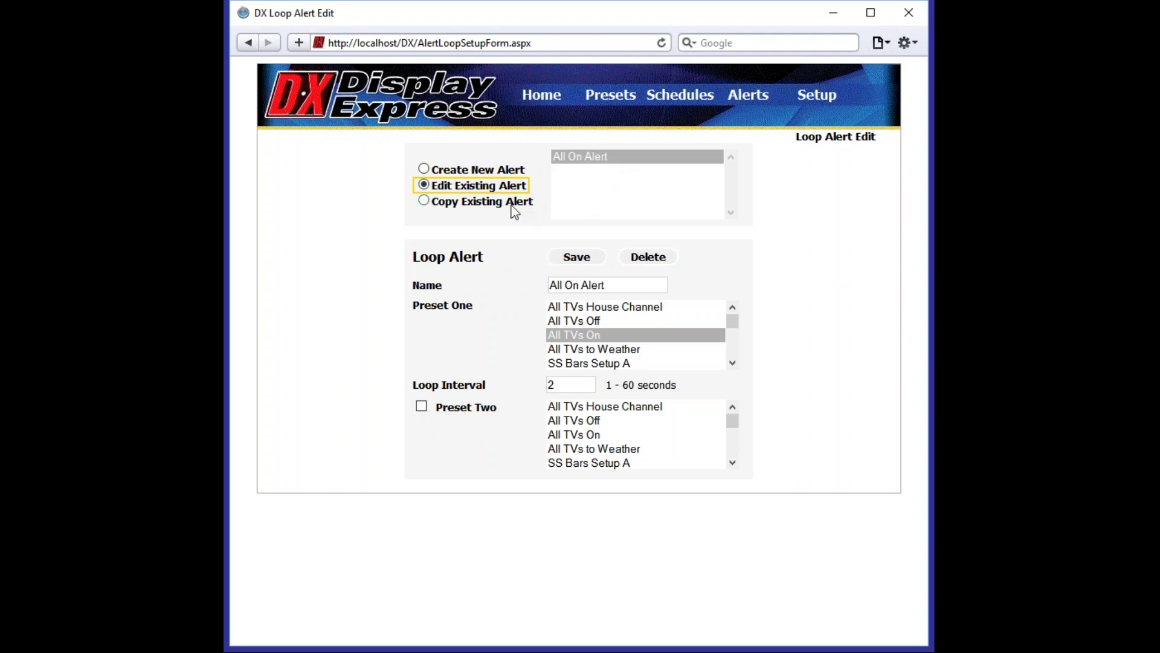
Enable Preset Two for All On Alert and assign it the SS Bars Setup B preset.
left_click(421, 406)
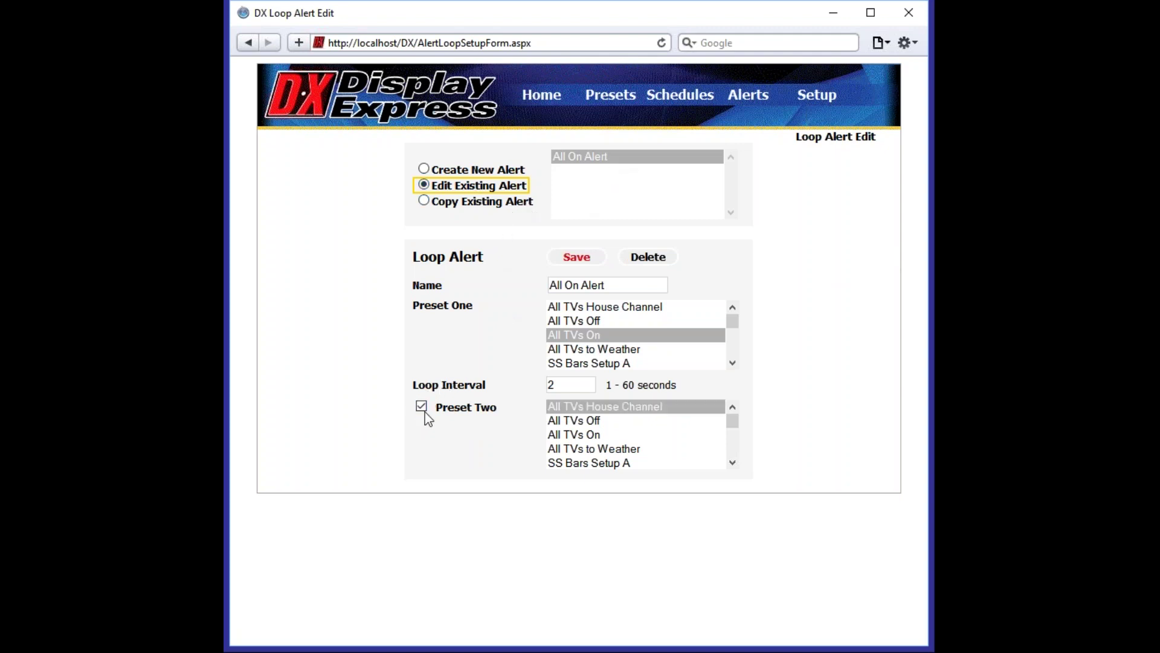
left_click_drag(730, 425, 733, 444)
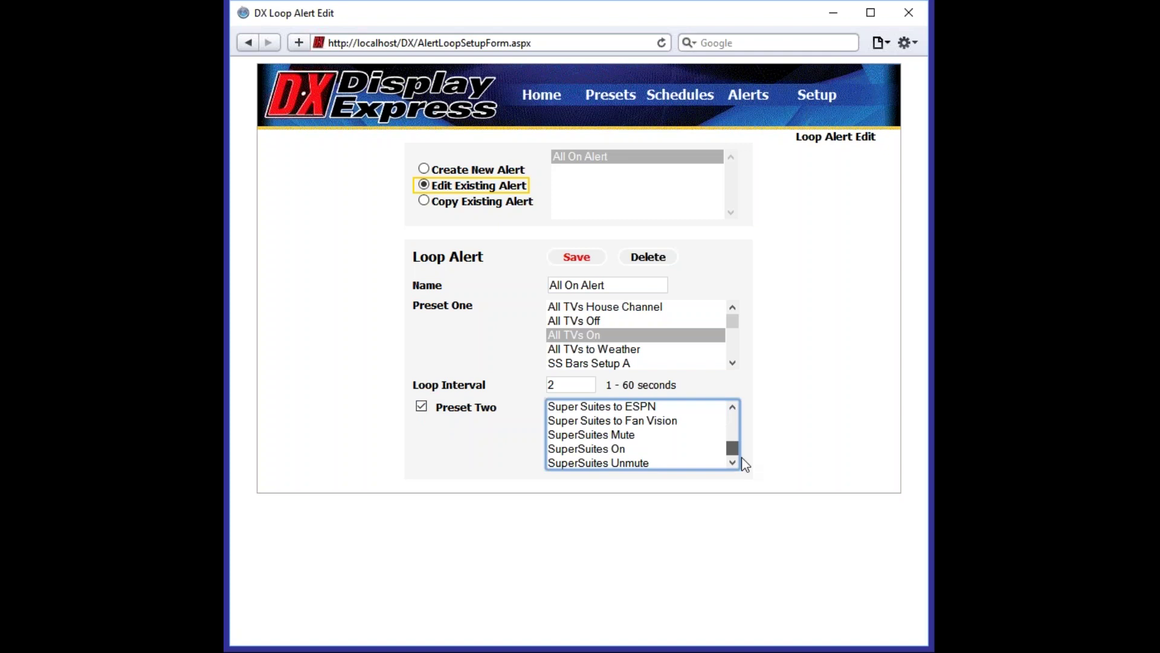
scroll(640, 443, "up", 3)
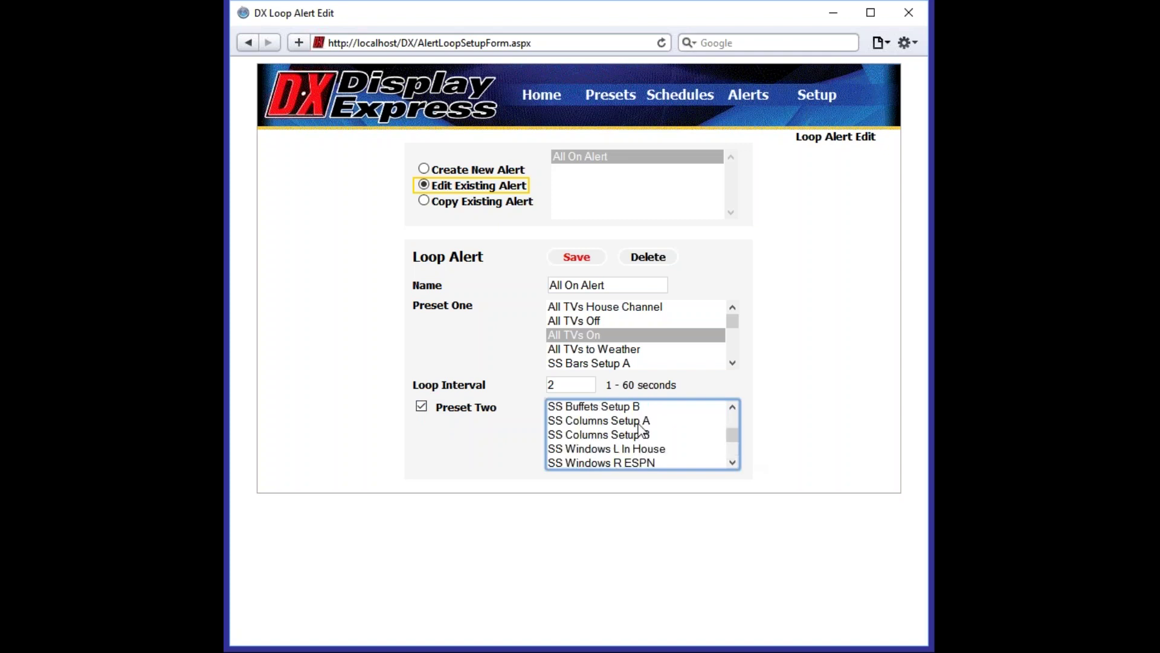
scroll(633, 419, "up", 3)
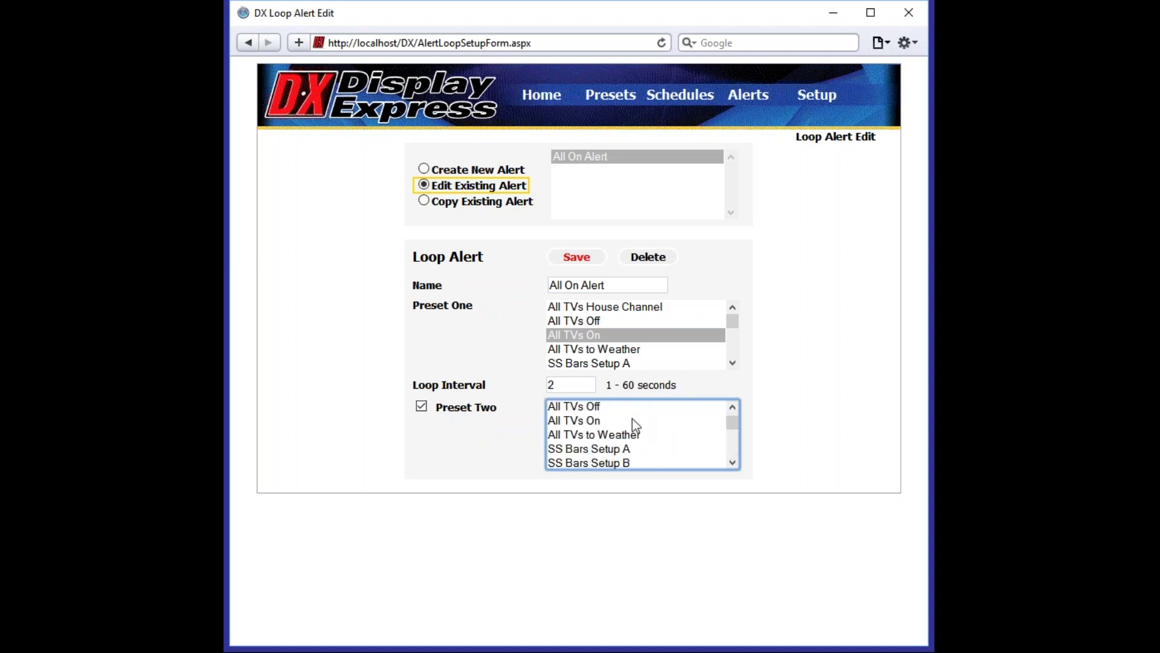
left_click(615, 463)
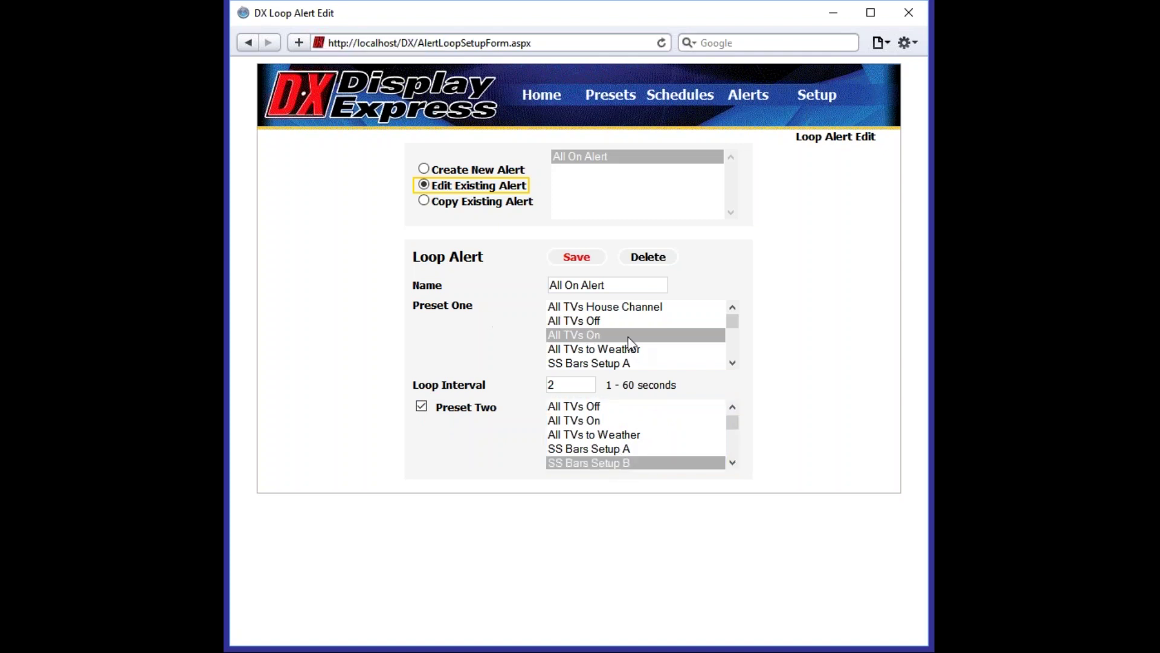
Change Preset One to SS Bars Setup A, set the loop interval to 4 seconds, and save the alert.
scroll(629, 336, "down", 2)
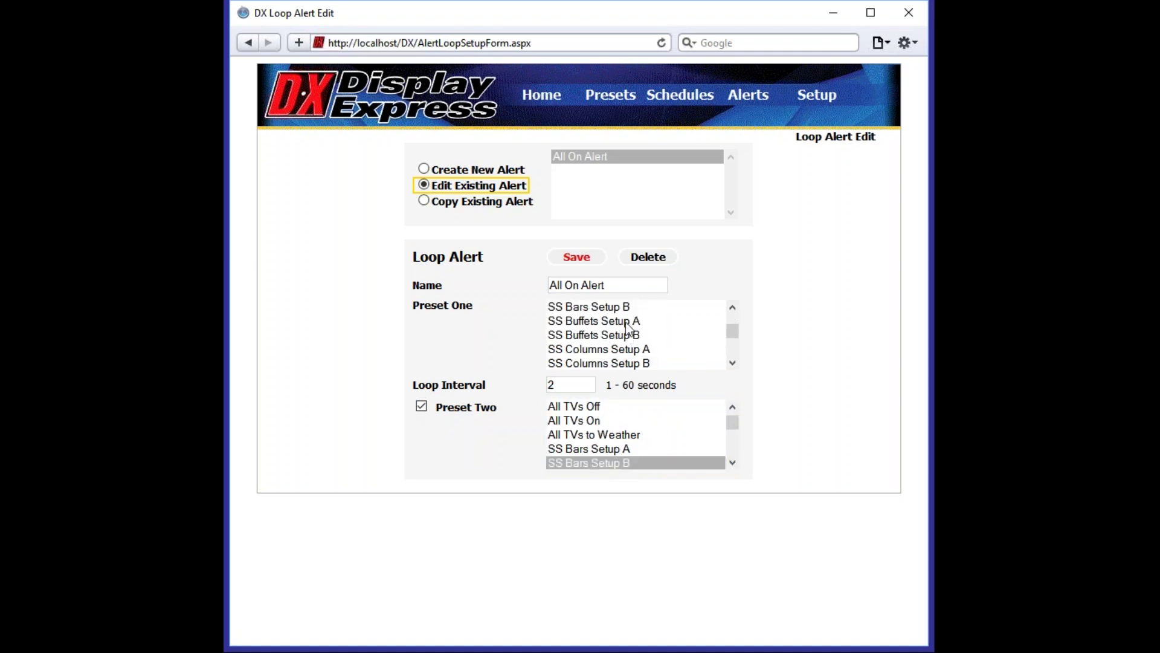
scroll(621, 322, "up", 2)
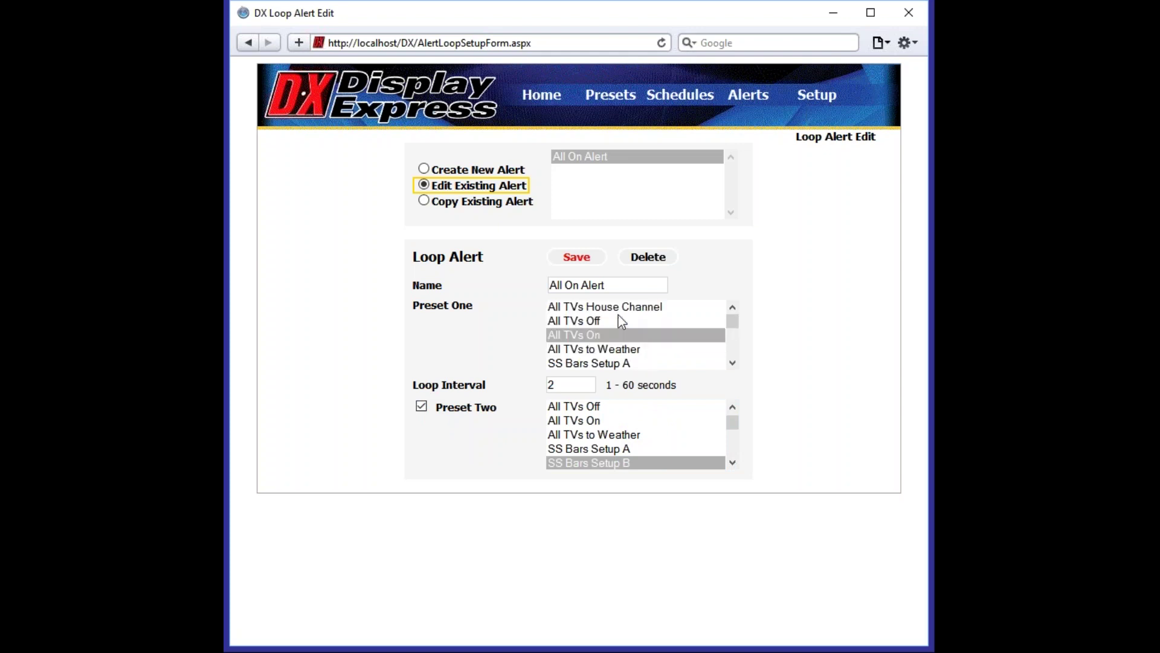
left_click(616, 363)
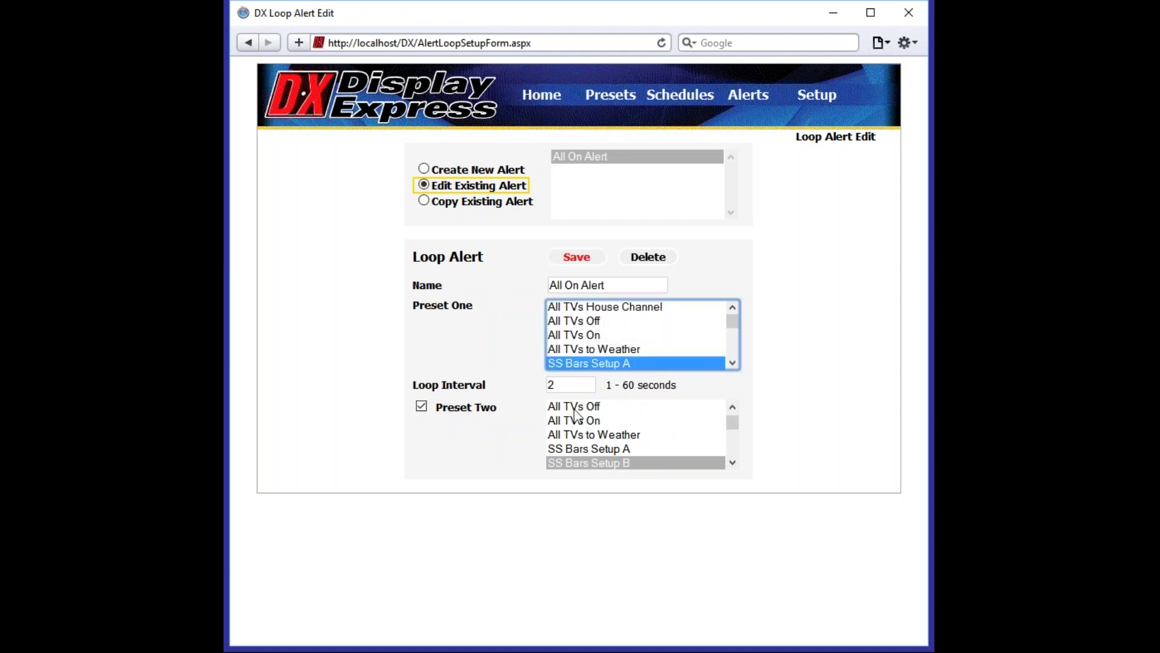
left_click_drag(562, 385, 545, 389)
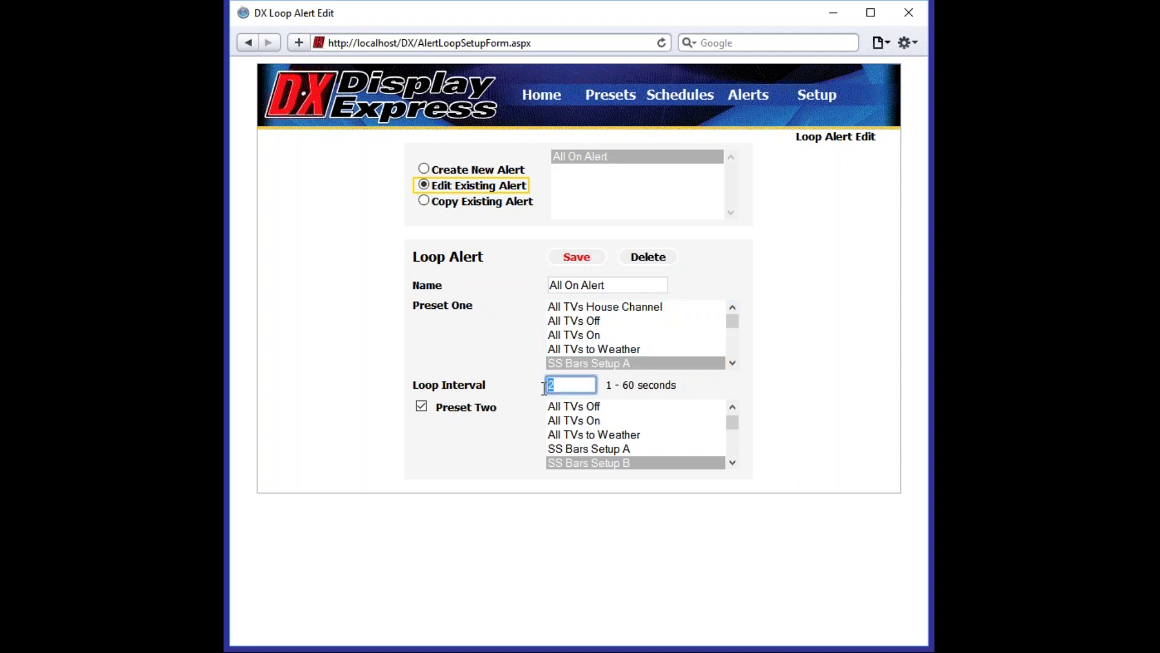
type("4")
left_click(577, 257)
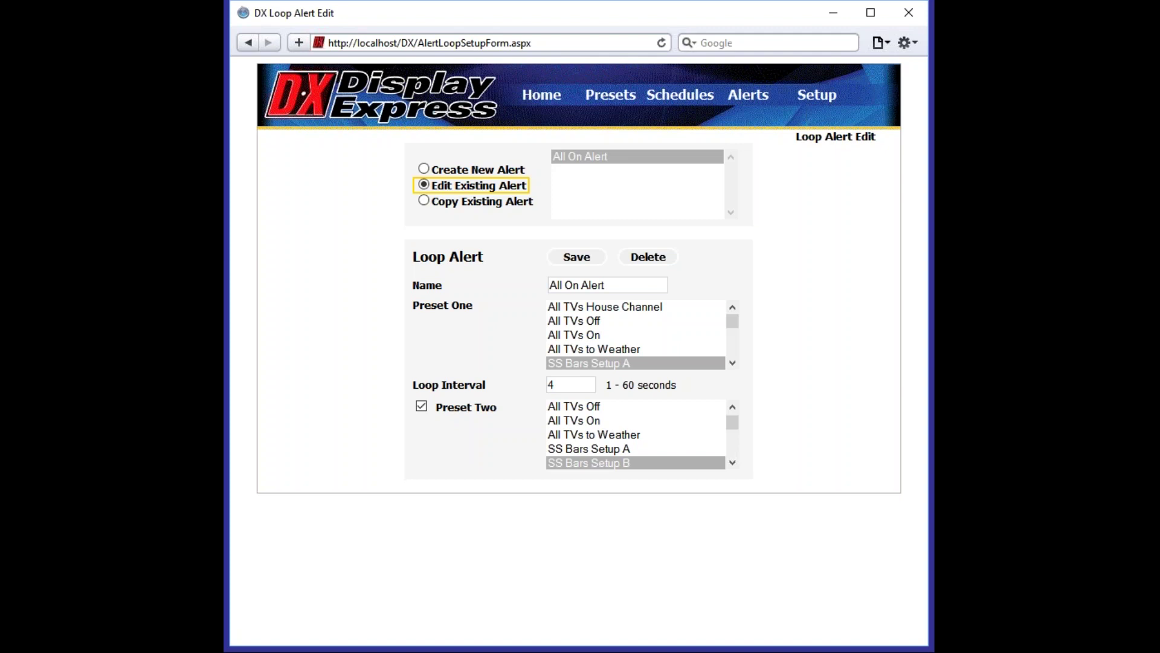
left_click(585, 259)
Open the Alerts Control page and trigger All On Alert.
mouse_move(819, 103)
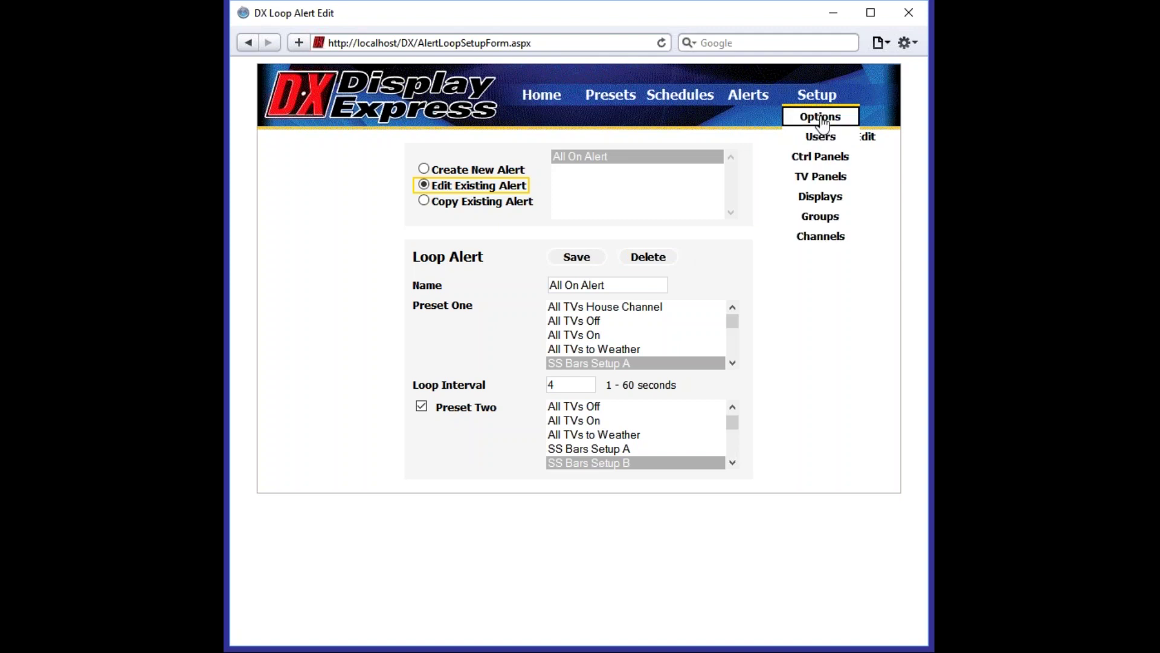
left_click(742, 119)
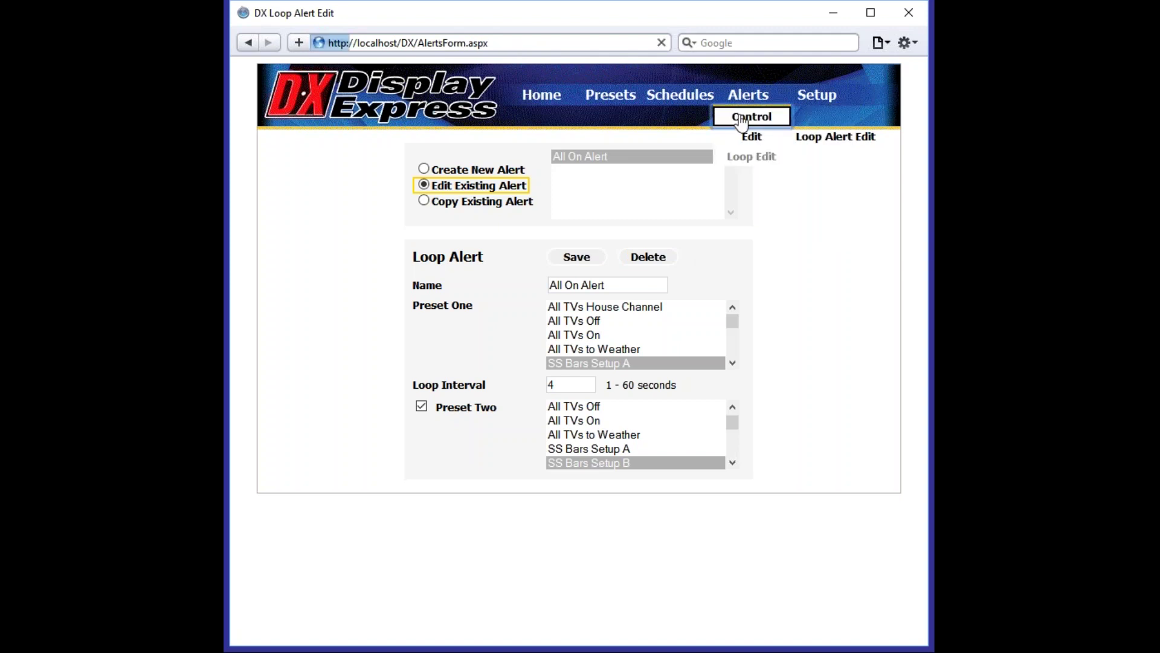
left_click(602, 174)
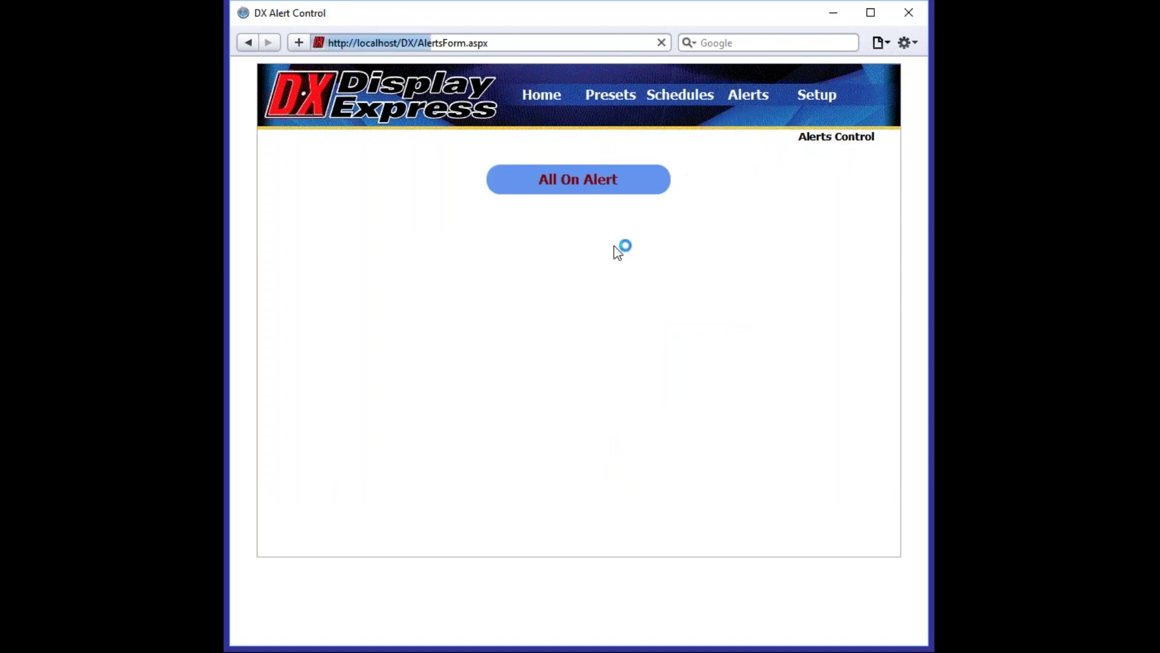